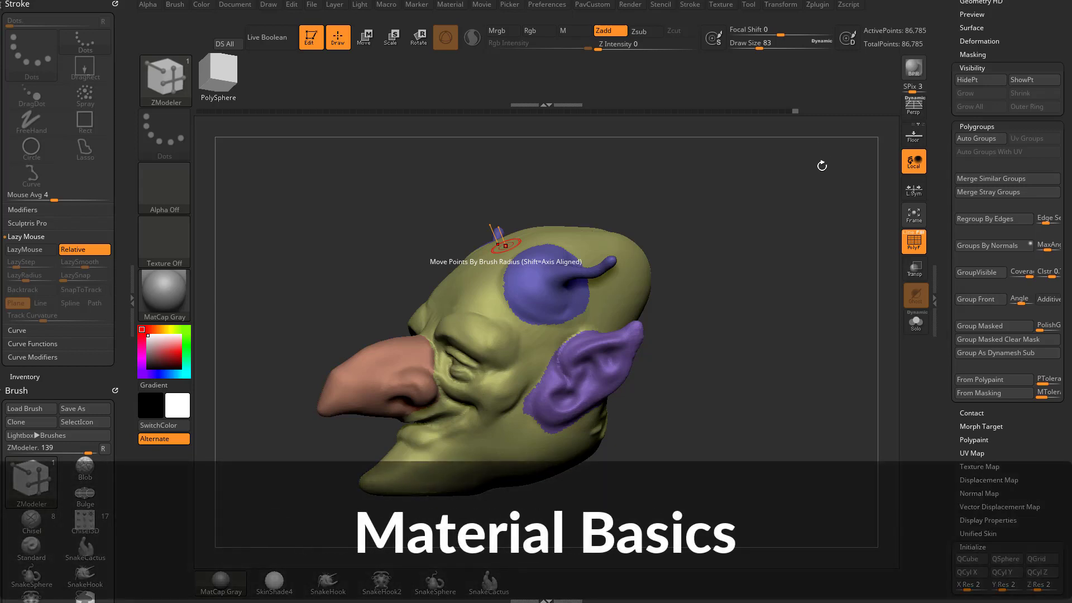
Step: Set the brush draw size to 74 and turn off the PolyFrame display on the head model
mouse_move(787, 243)
left_mouse_down()
mouse_move(804, 278)
mouse_move(782, 269)
mouse_move(811, 265)
mouse_move(835, 281)
left_mouse_up()
key("s")
left_click(791, 274)
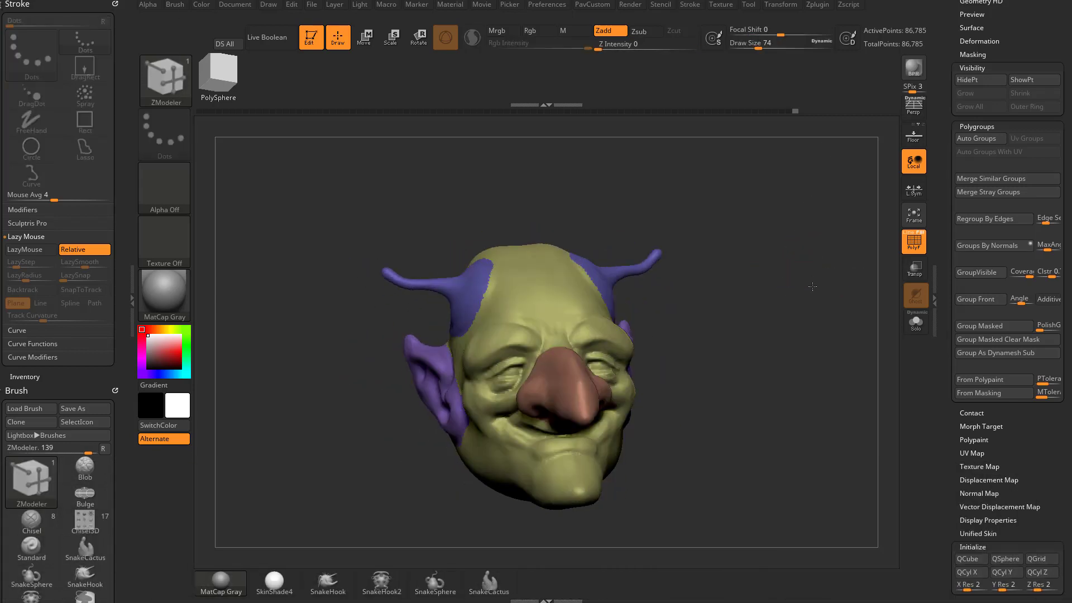
left_click(914, 241)
left_click_drag(811, 328, 804, 295)
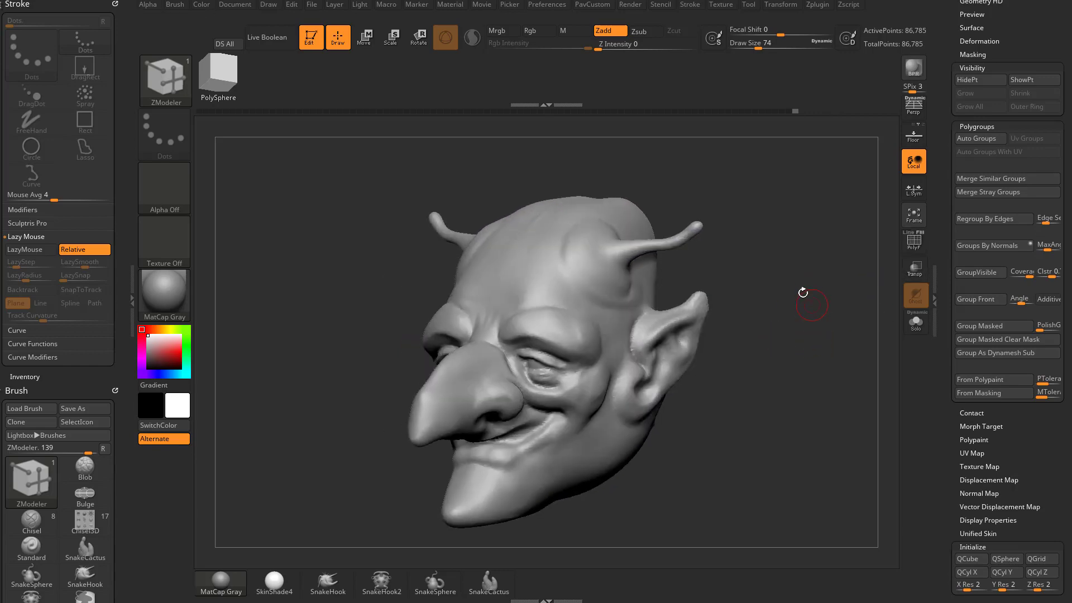
Step: Browse the available materials and apply MatCap Red Wax to the head
left_click(164, 293)
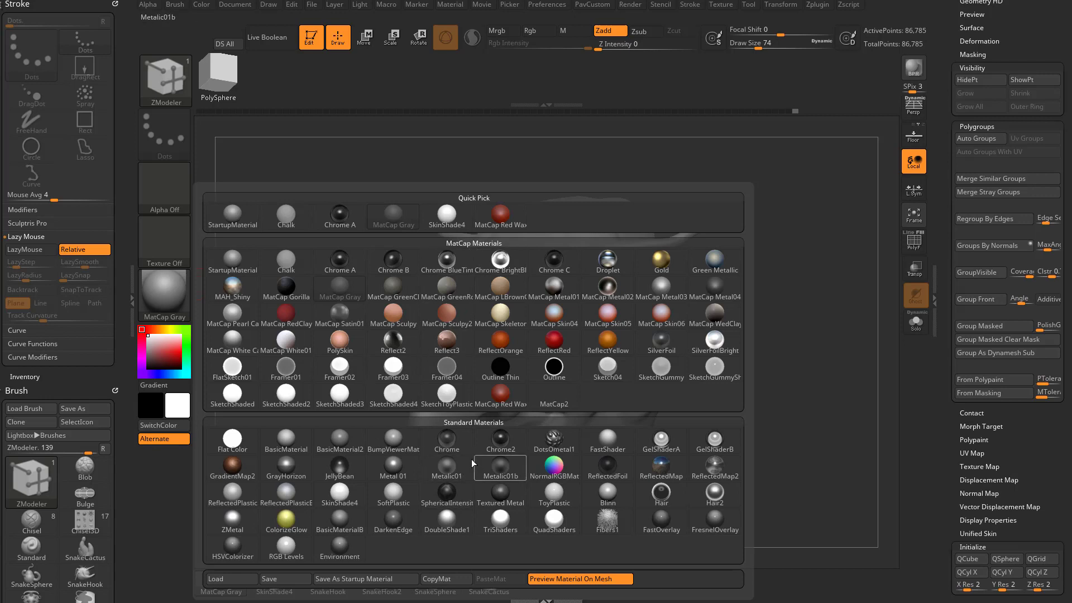
mouse_move(503, 472)
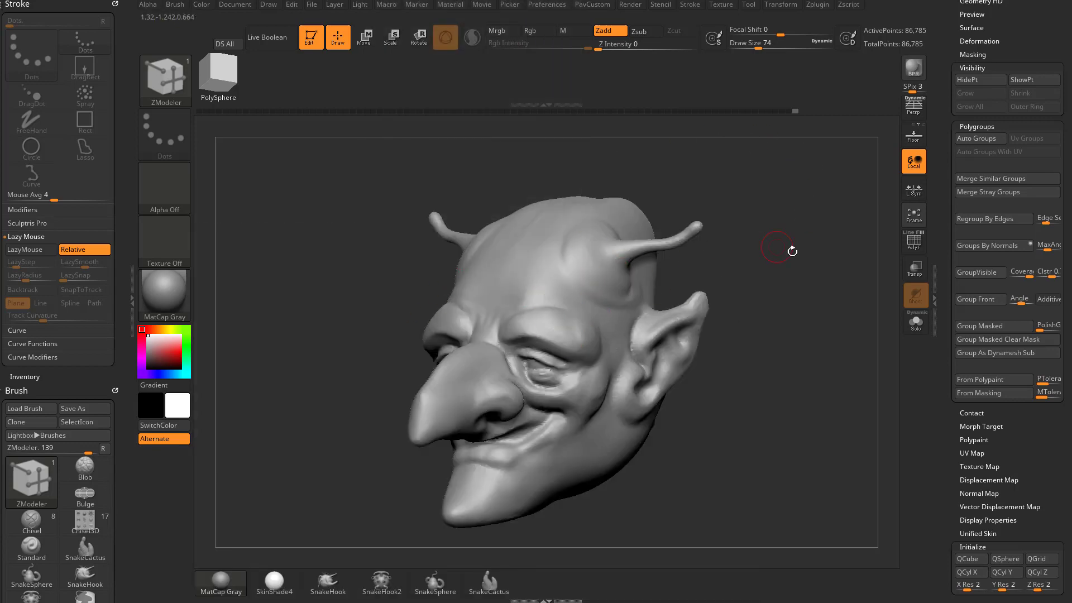
mouse_move(792, 251)
left_mouse_down()
mouse_move(809, 253)
mouse_move(785, 256)
left_mouse_up()
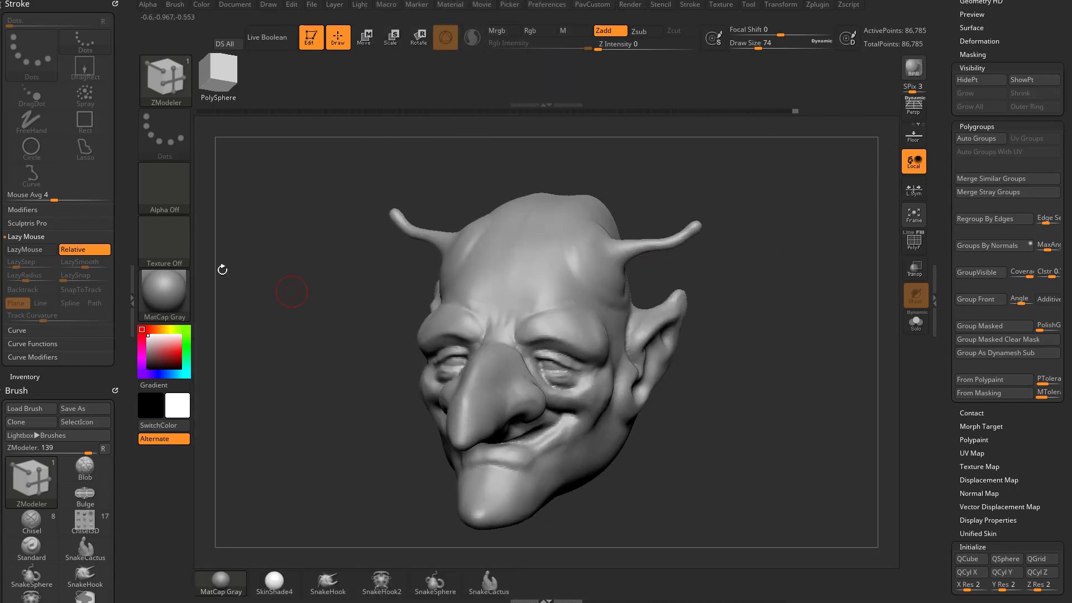
left_click(163, 293)
left_click(500, 214)
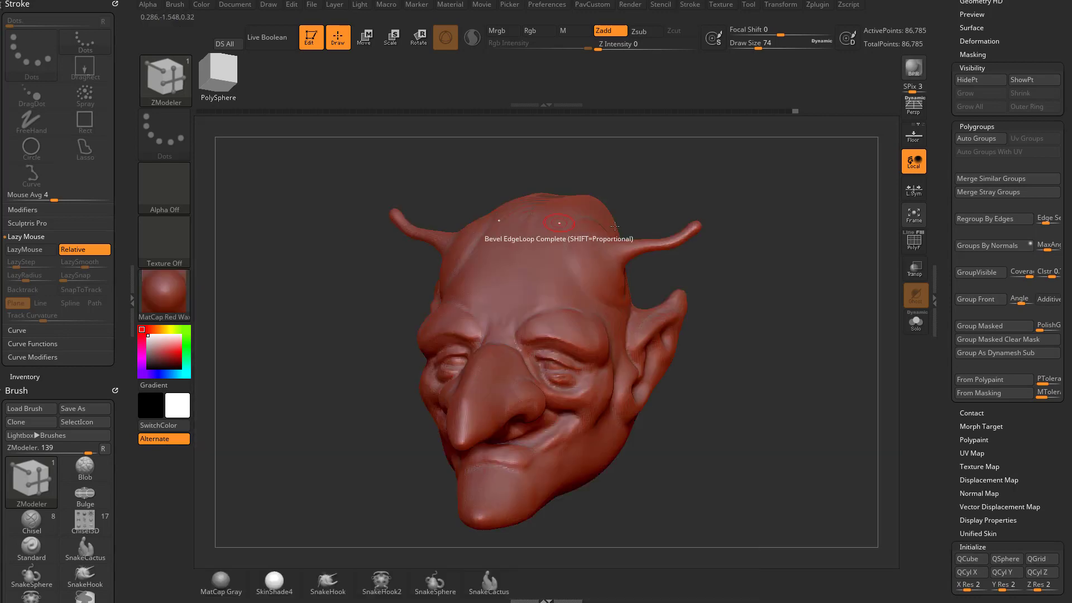
left_click_drag(804, 268, 799, 268)
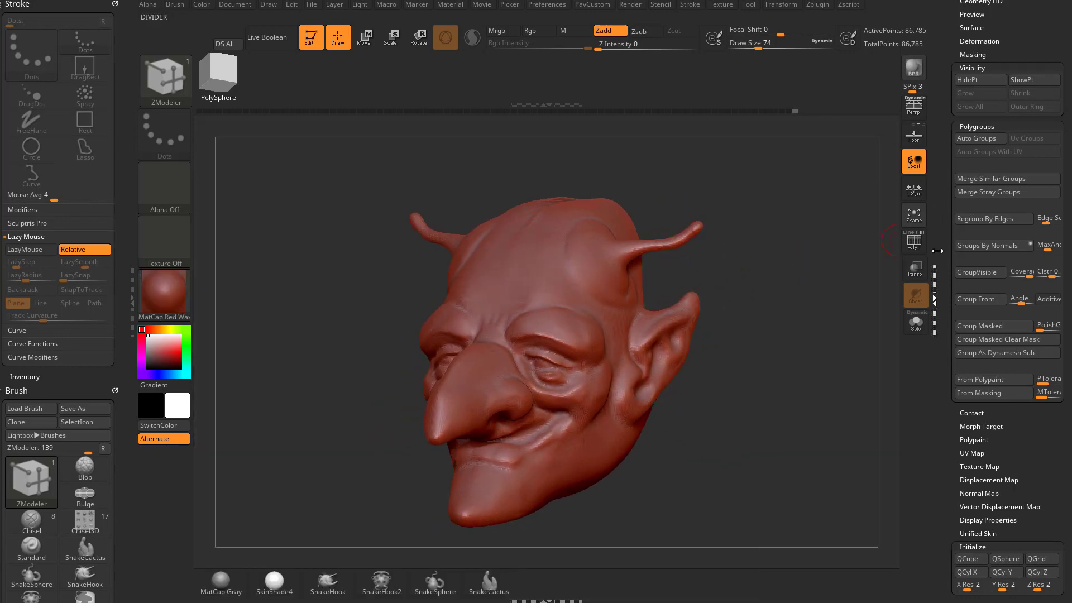
Step: Expand the Subtool section of the Tool palette to show the head's subtool
left_click_drag(937, 250, 943, 362)
left_click_drag(945, 218, 933, 475)
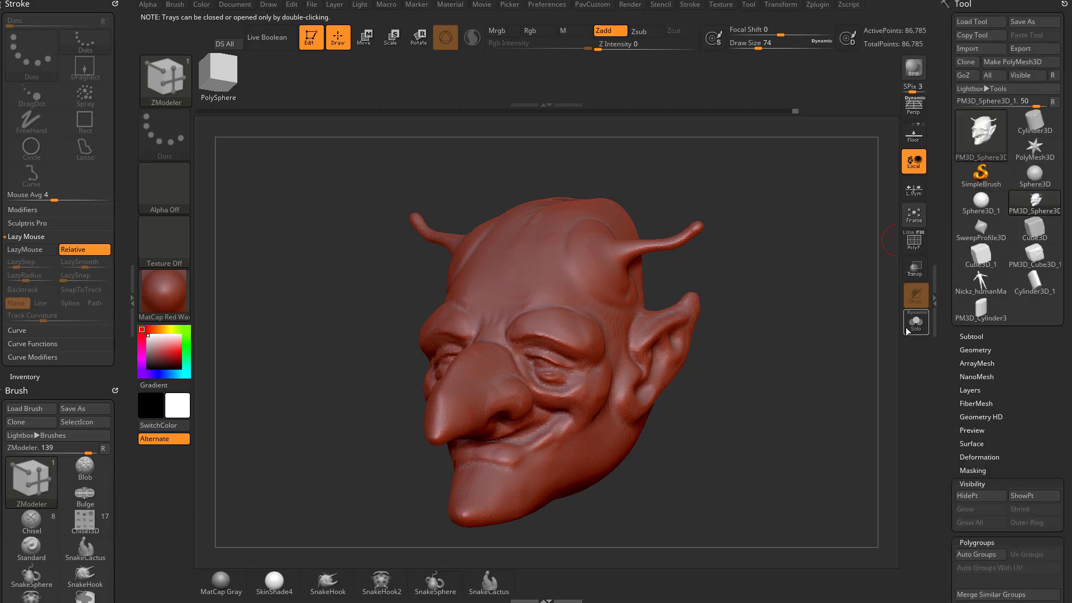
left_click(976, 337)
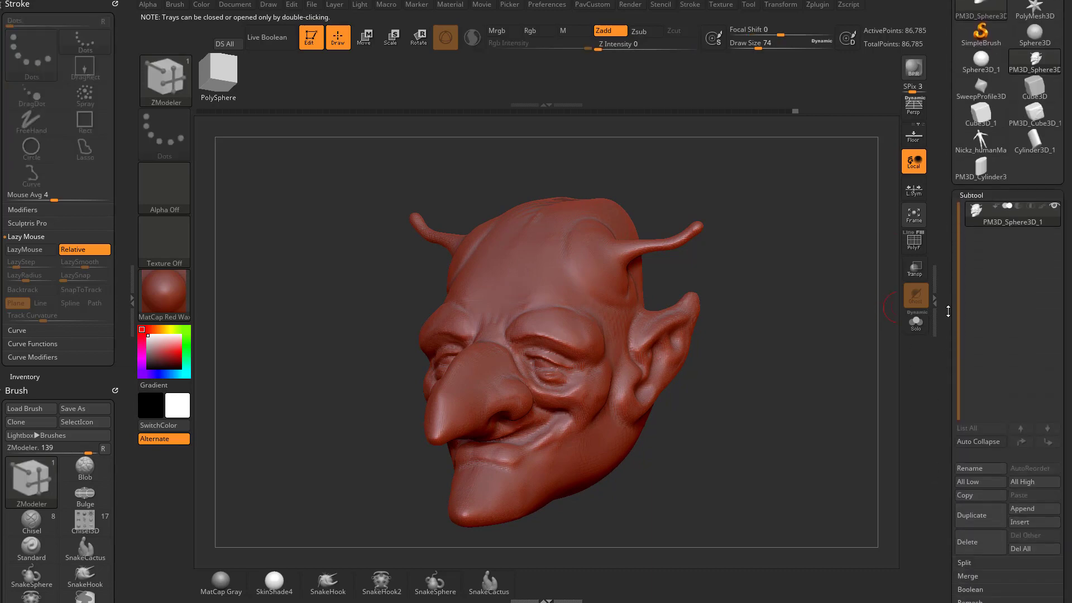
Step: Change the head's material to MatCap Satin01 and review the other available materials
left_click(180, 290)
left_click(339, 318)
left_click(164, 294)
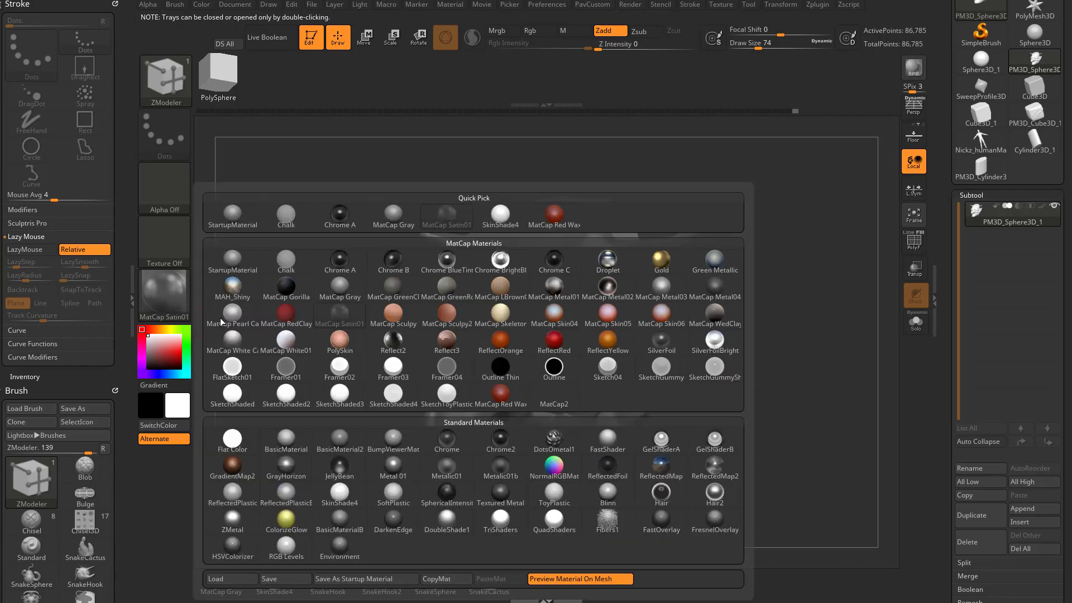
mouse_move(1045, 213)
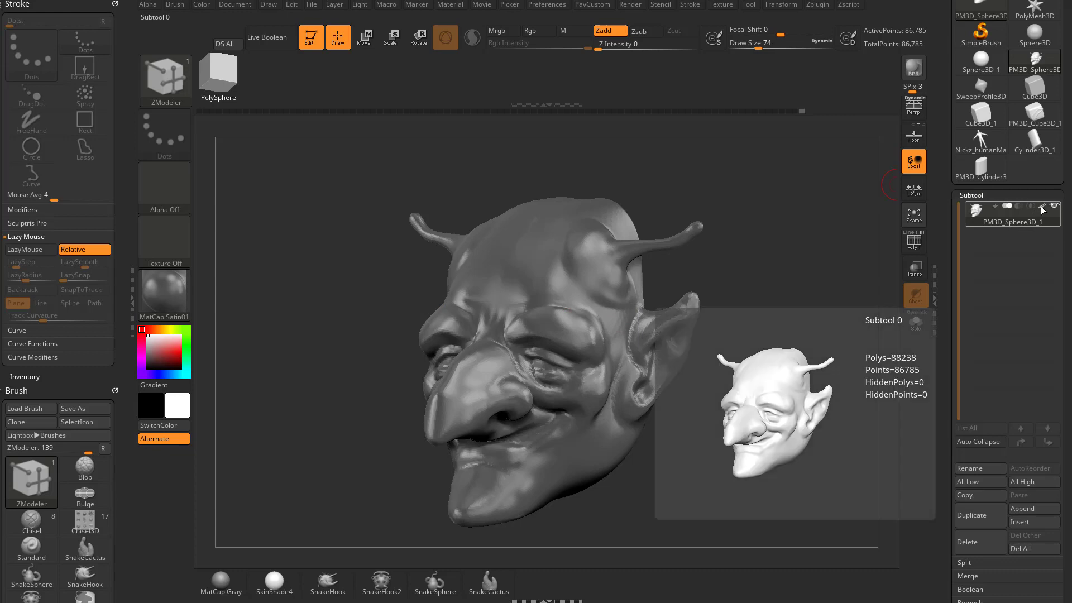
Step: Expand the head's Polypaint settings and examine the Colorize option
left_click_drag(967, 292, 975, 252, "shift")
left_click(973, 255)
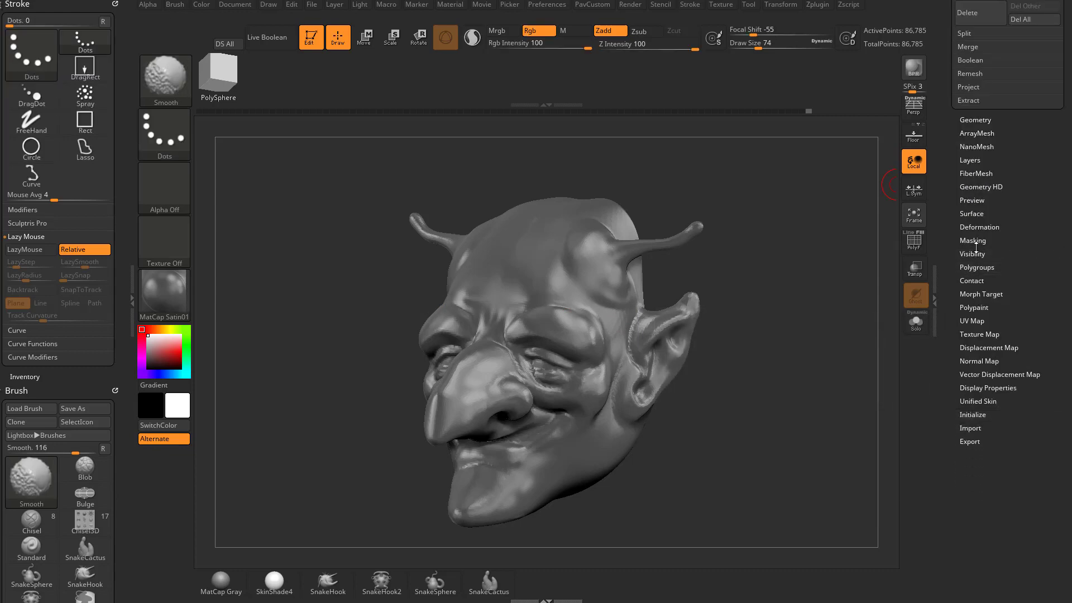
left_click(974, 307)
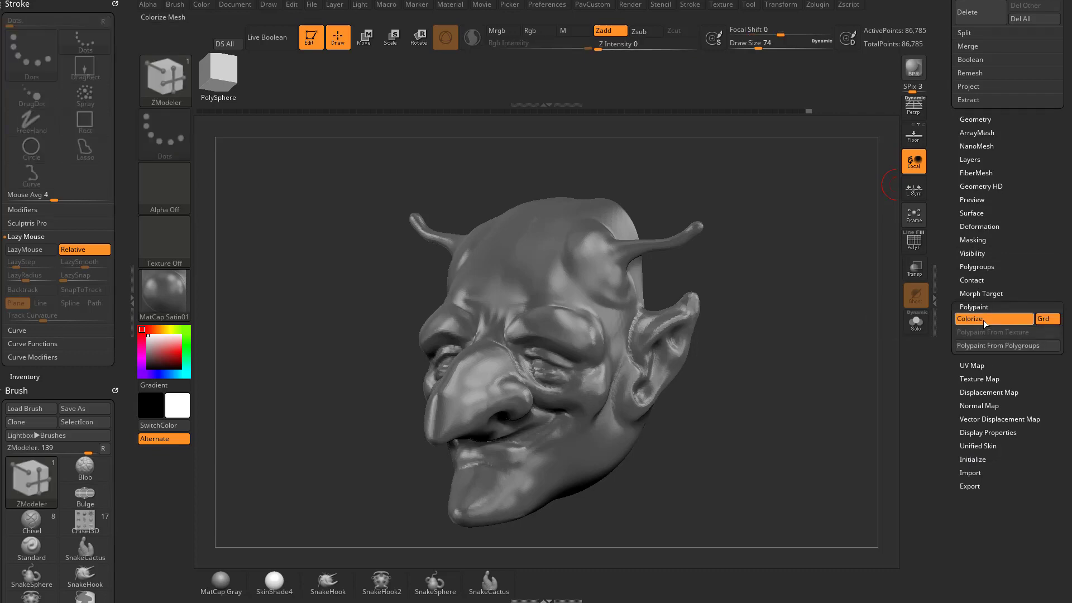
left_click_drag(954, 264, 950, 407)
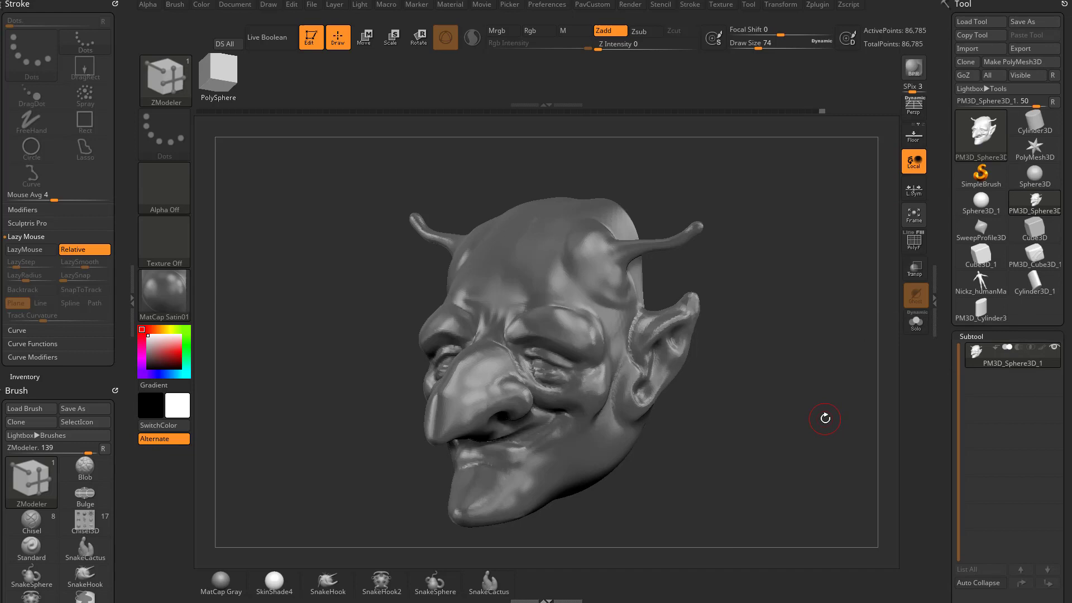
Step: Review the Preview Material On Mesh option, then open the comic-style rendering folder among the Lightbox materials
left_click(173, 291)
mouse_move(536, 296)
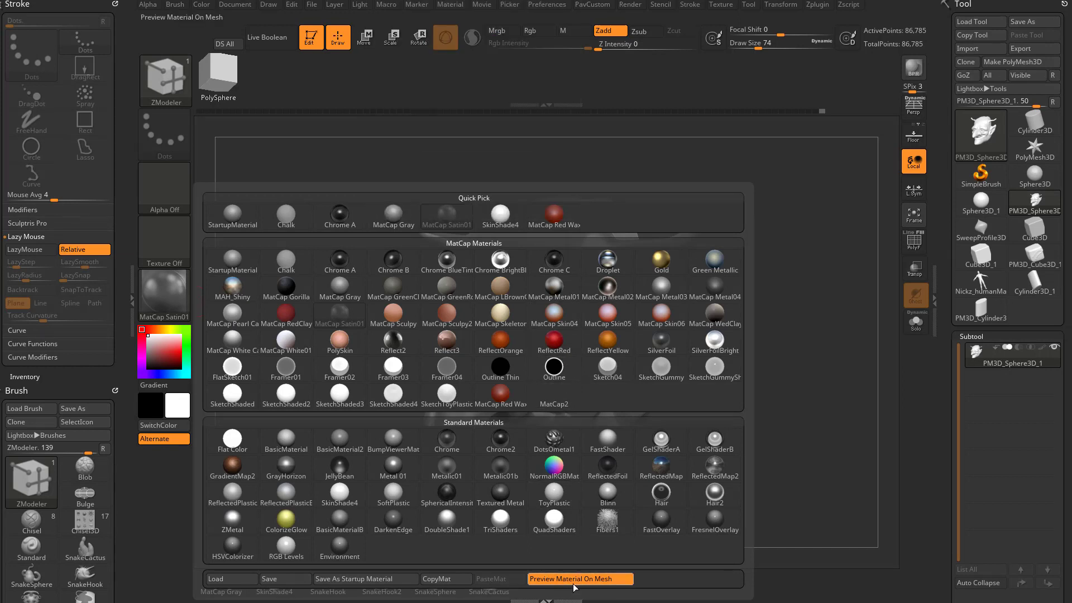
mouse_move(447, 287)
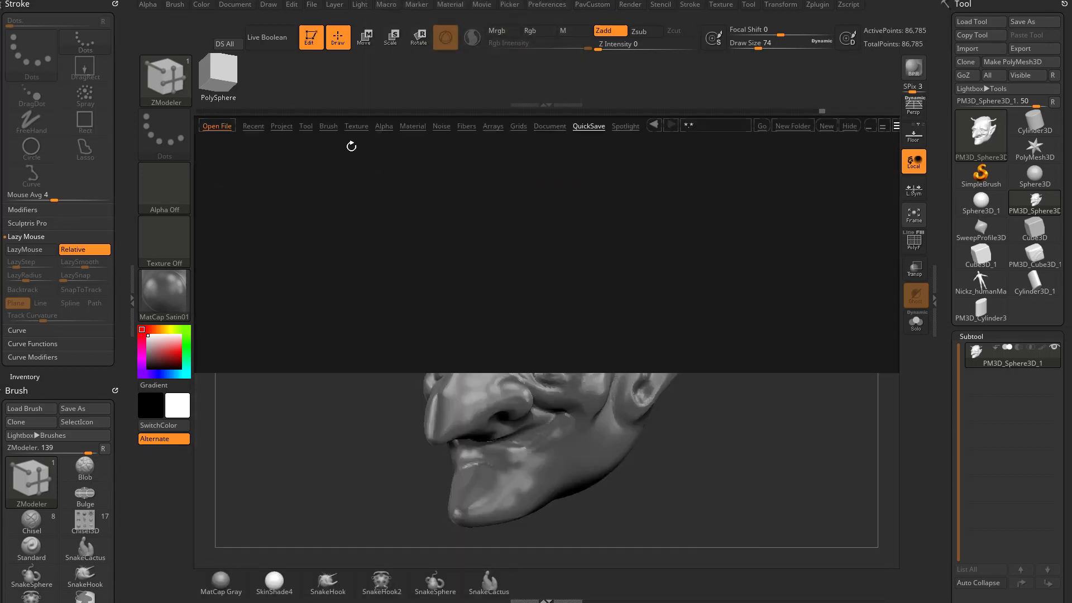
left_click(413, 127)
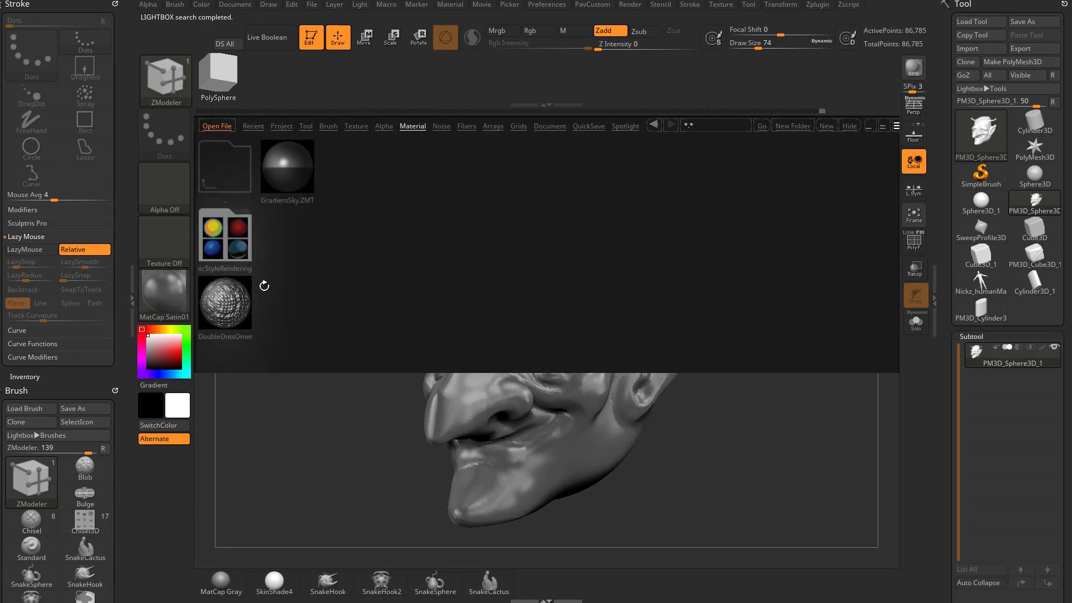
double_click(230, 244)
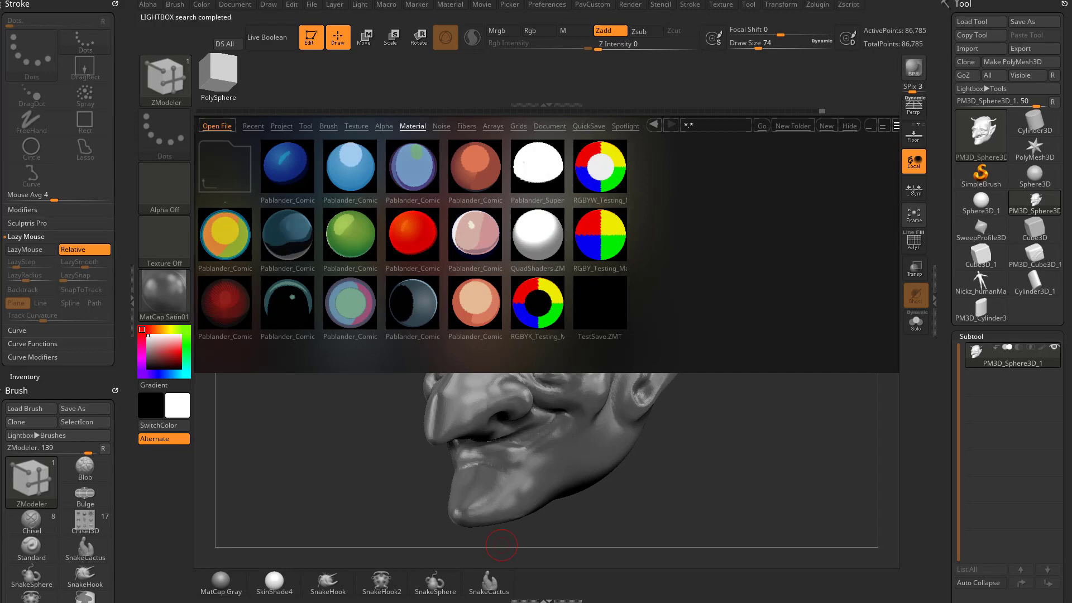
Step: Switch to the browser and open the ZBrushGuides: Stylized Rendering playlist from the YouTube channel's playlists
key("alt+Tab")
scroll(492, 304, "down", 4)
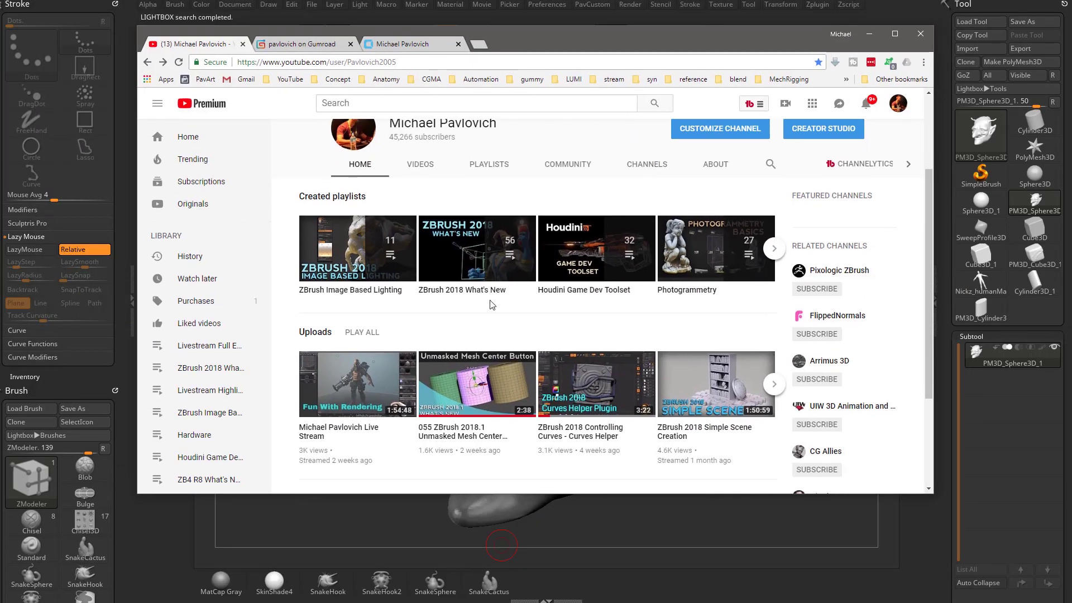
scroll(488, 303, "up", 5)
left_click(497, 287)
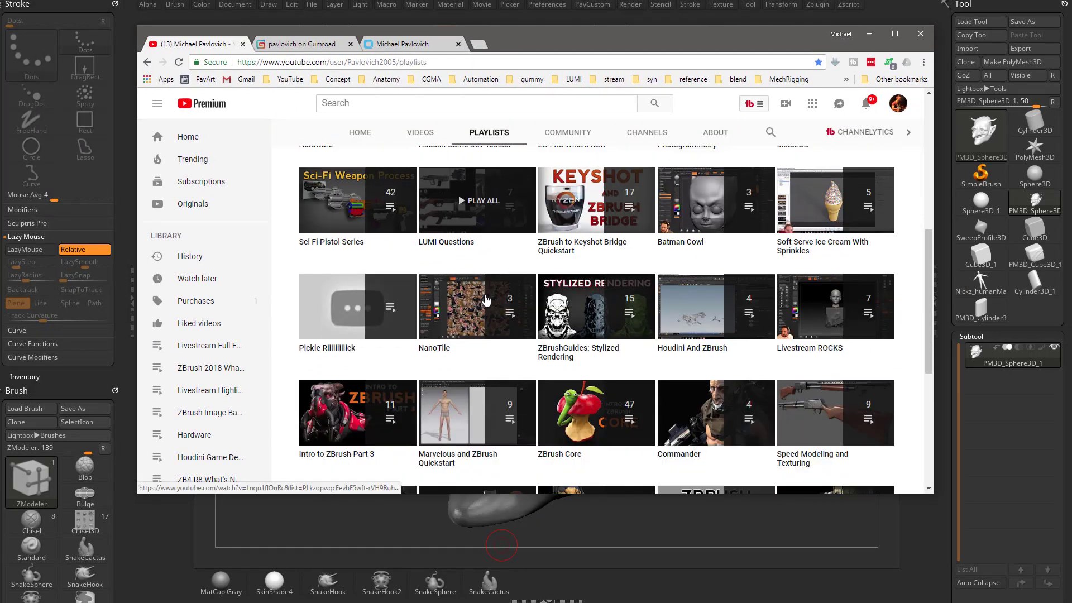
left_click(562, 351)
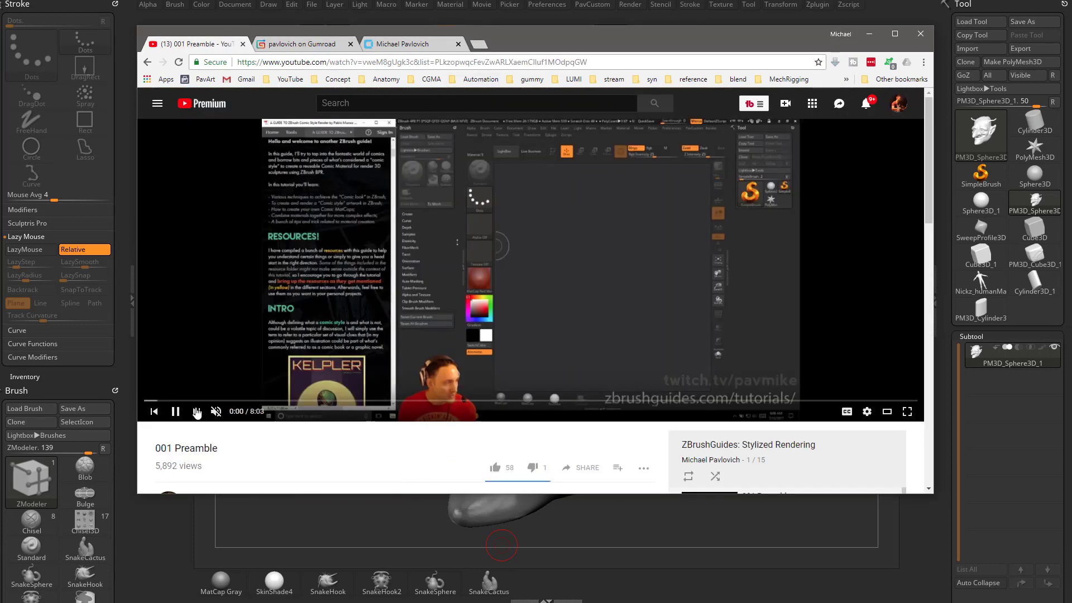
scroll(804, 376, "down", 3)
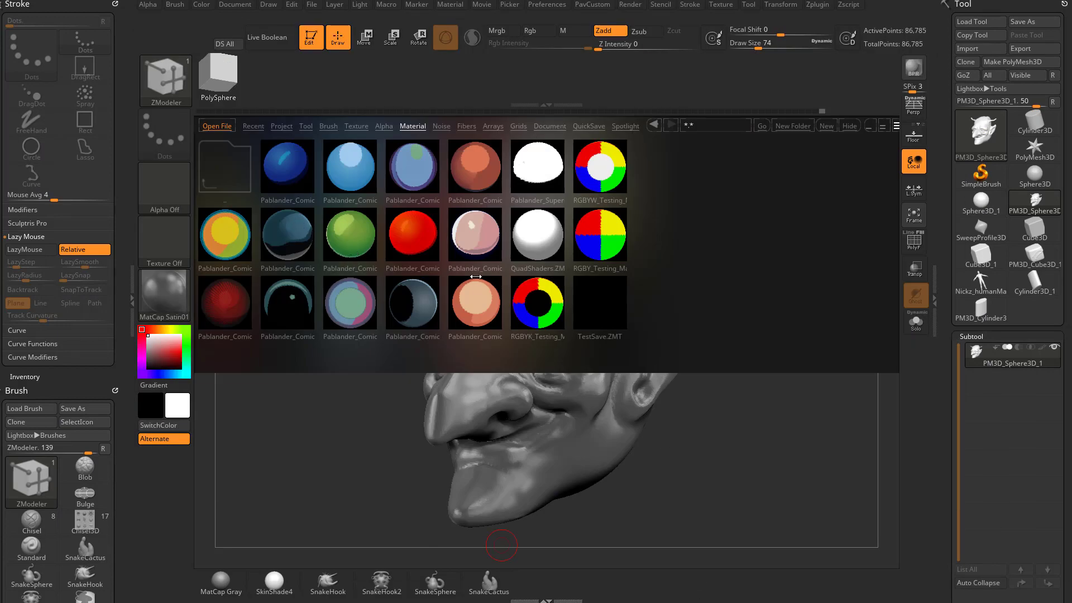
Step: Return to ZBrush, load the Pablander_Comic_Shark material from Lightbox onto the head, and hide Lightbox
double_click(426, 304)
left_click(852, 128)
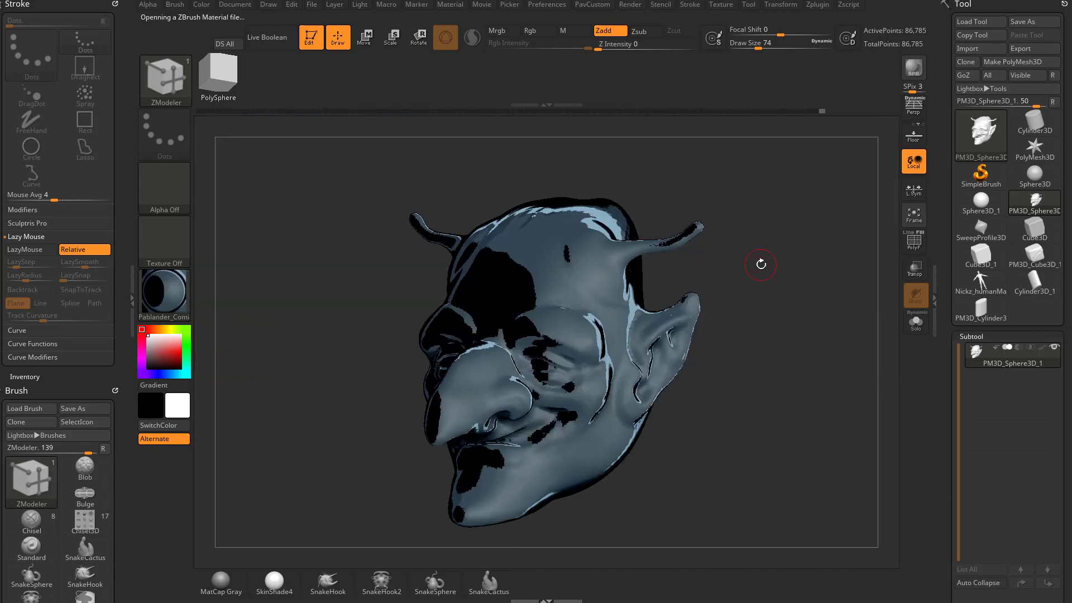
mouse_move(761, 264)
left_mouse_down()
mouse_move(806, 258)
mouse_move(756, 265)
left_mouse_up()
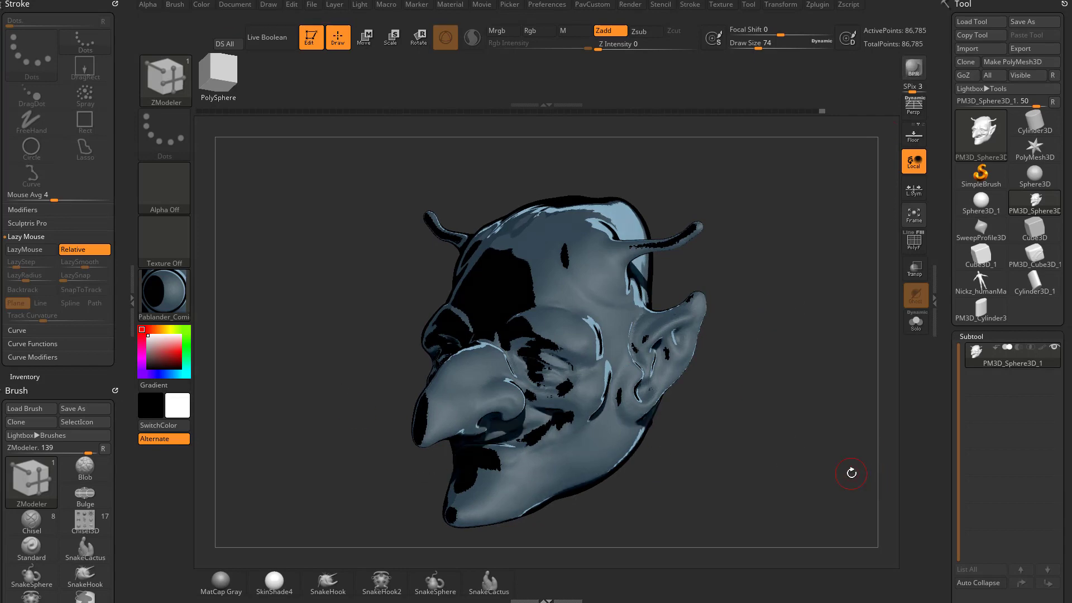
Step: Apply the MatCap White01 material to the head
left_click(141, 290)
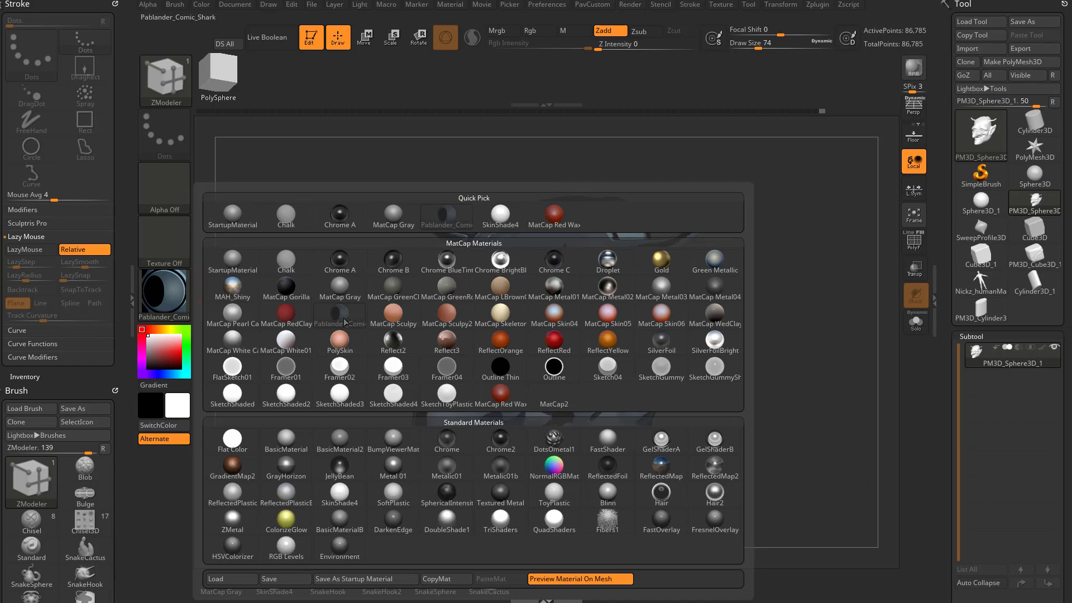
left_click(286, 341)
Step: Remove the Stroke and Brush palettes from the left tray and dock the Material palette there
left_click(115, 4)
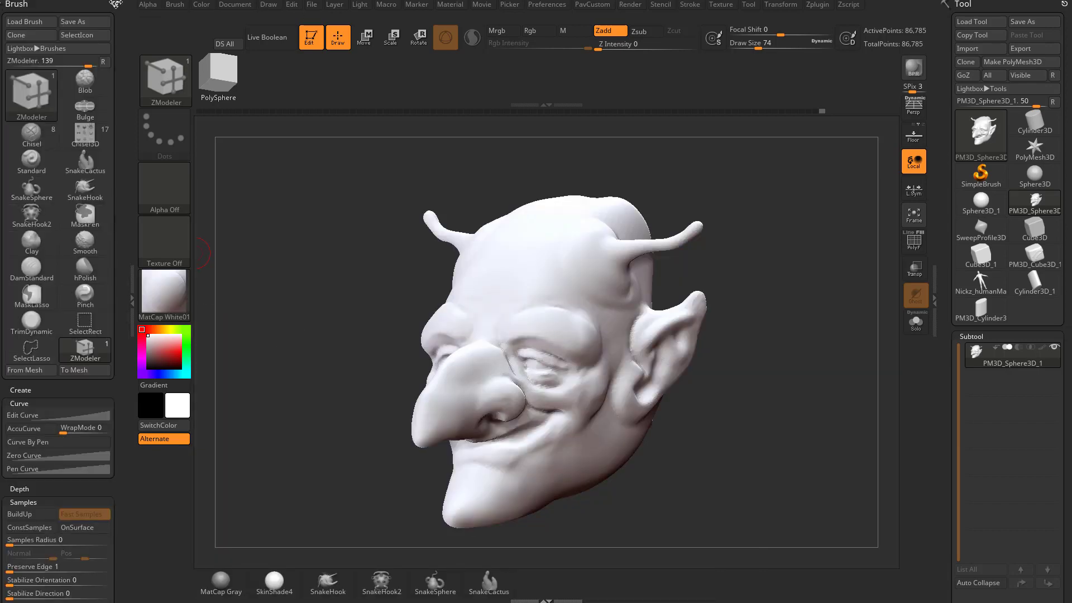
left_click(115, 4)
left_click(133, 46)
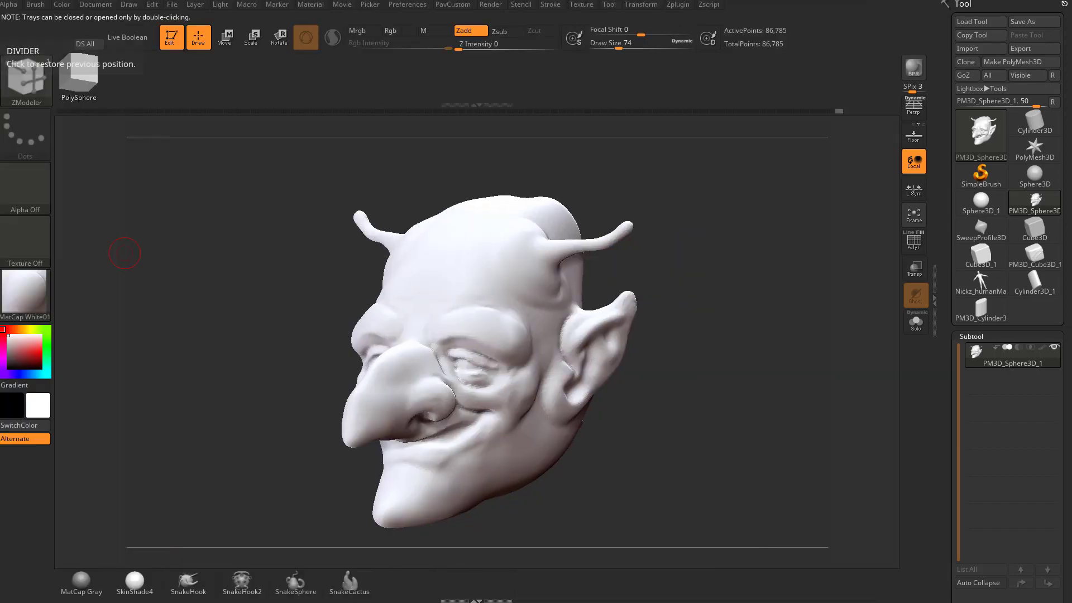
double_click(2, 55)
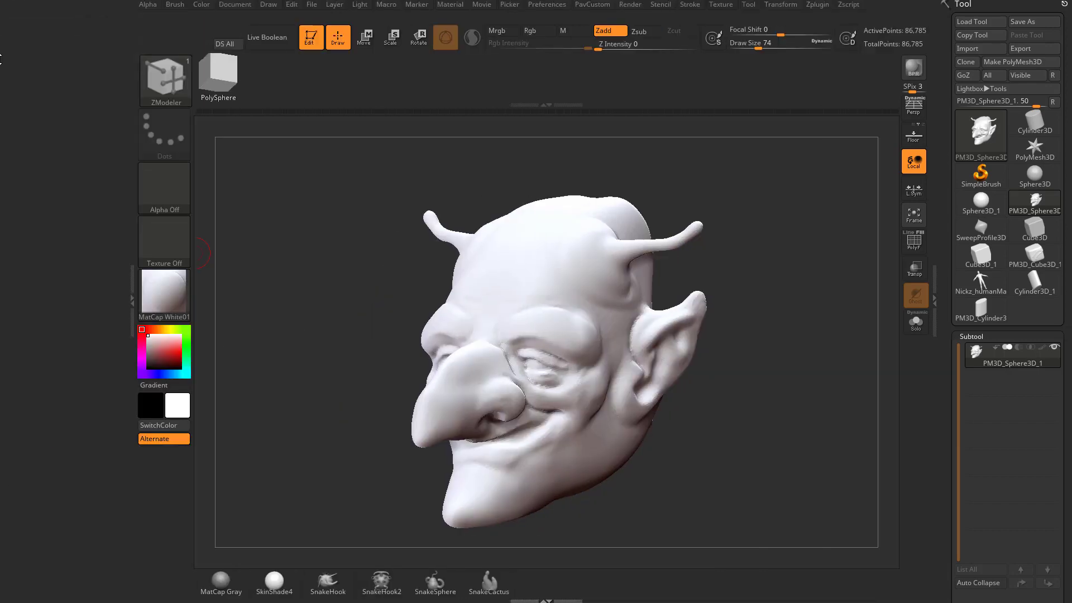
left_click(441, 5)
left_click(441, 22)
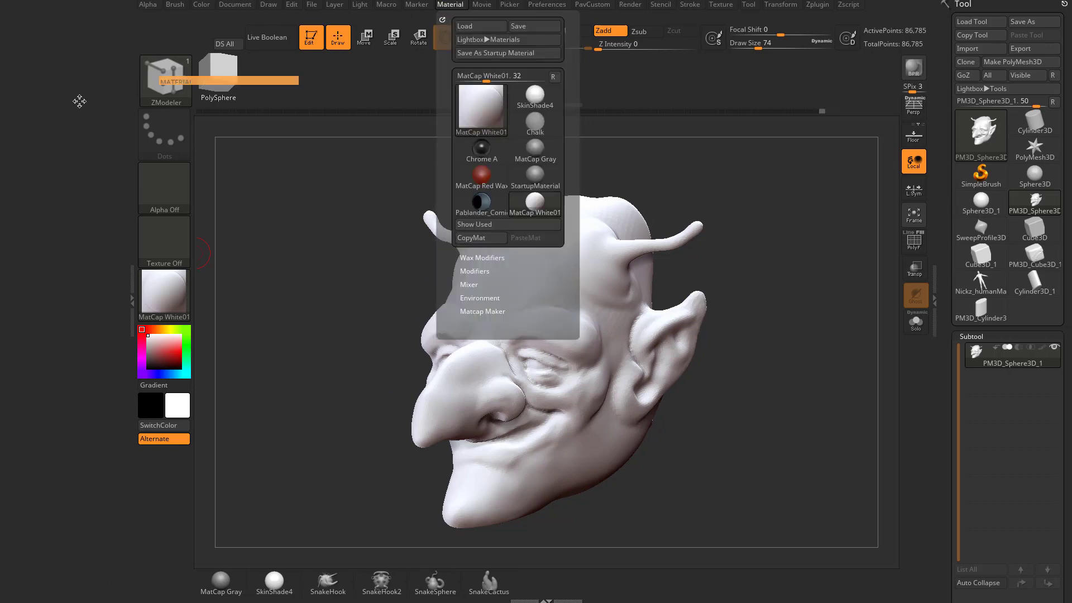
Step: Expand the material's Modifiers and examine the texture that drives MatCap White01
left_click(24, 266)
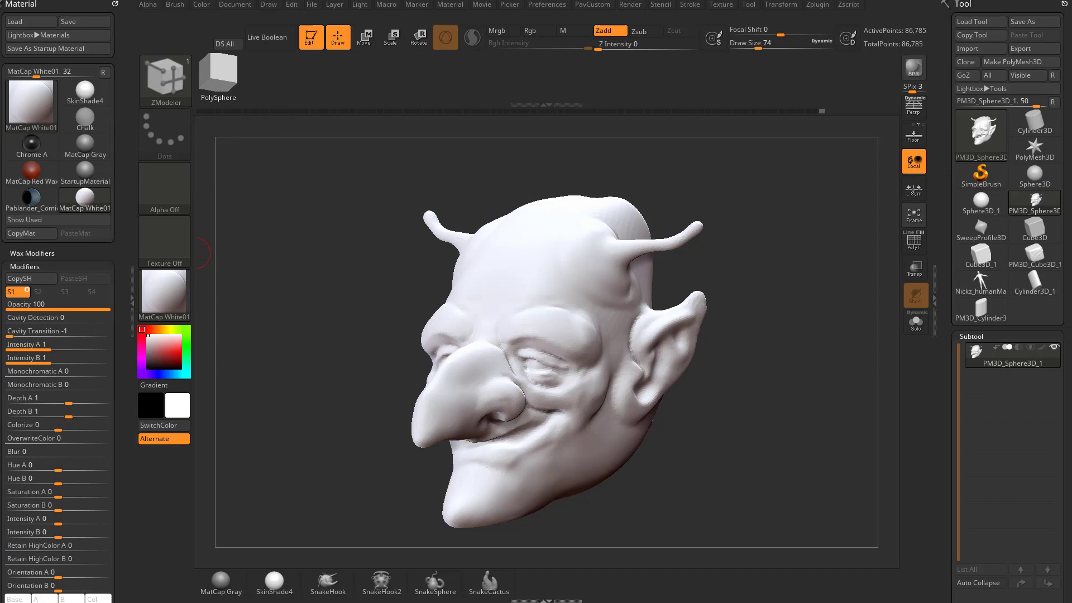
scroll(22, 291, "down", 10)
mouse_move(19, 313)
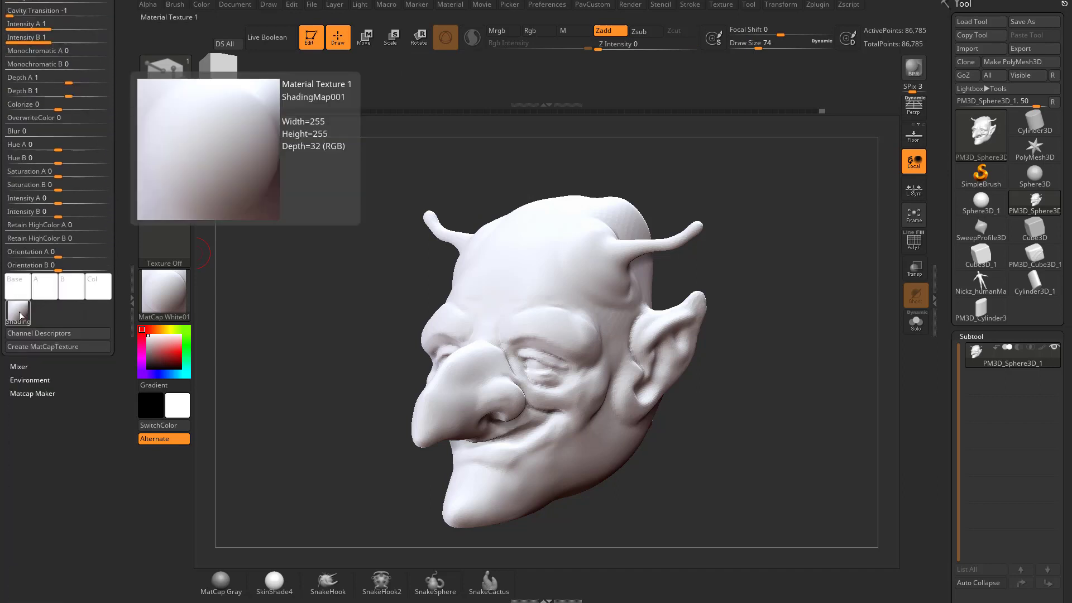
Step: Try the Reflect3 material on the head, then switch it to MatCap Metal02
left_click_drag(768, 313, 797, 313)
left_click(138, 293)
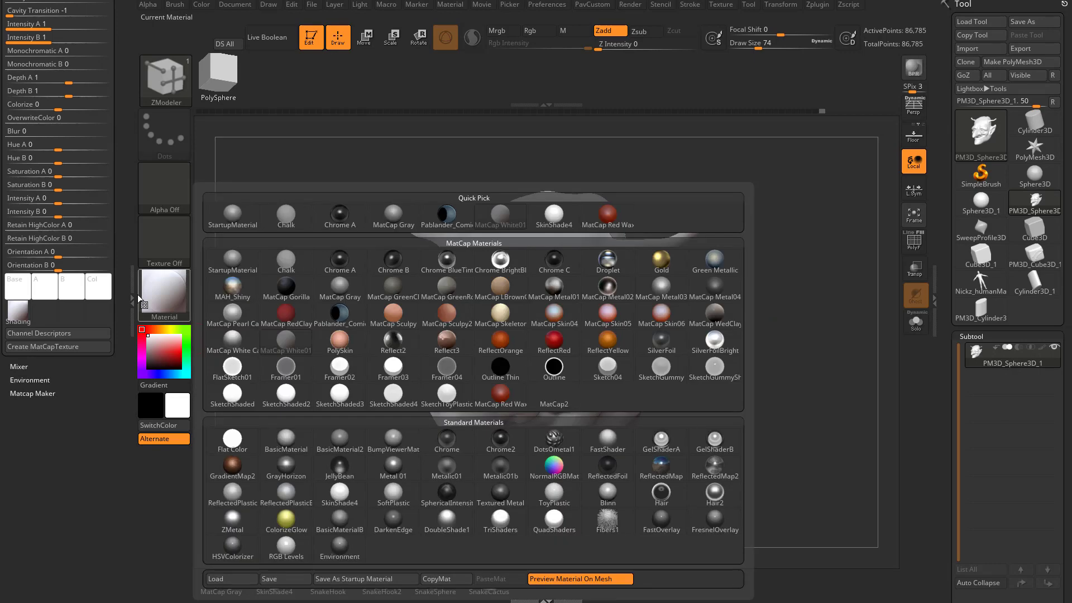
left_click(441, 339)
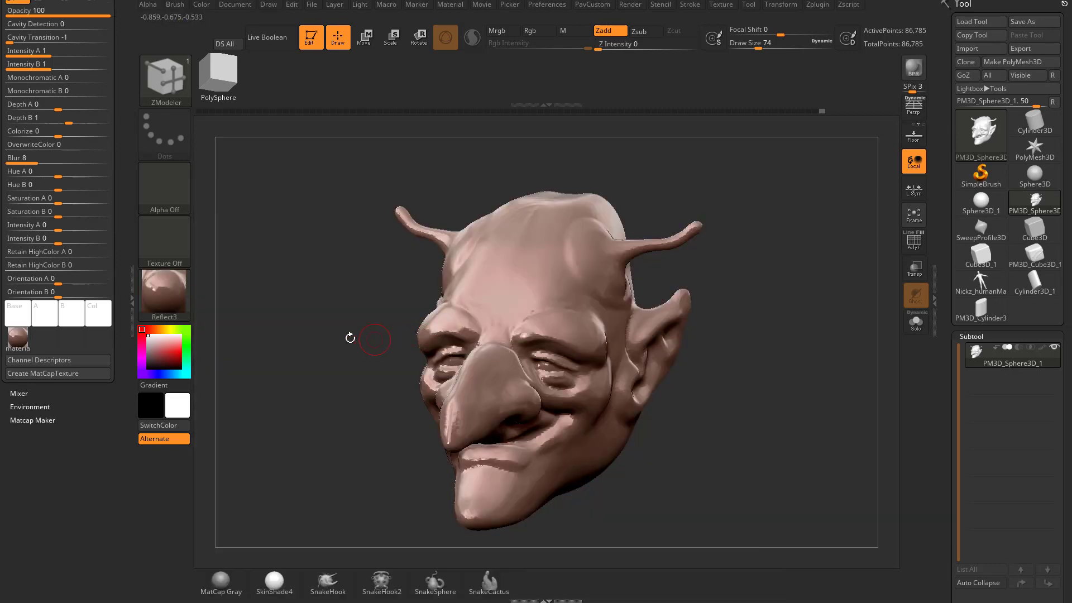
left_click(180, 302)
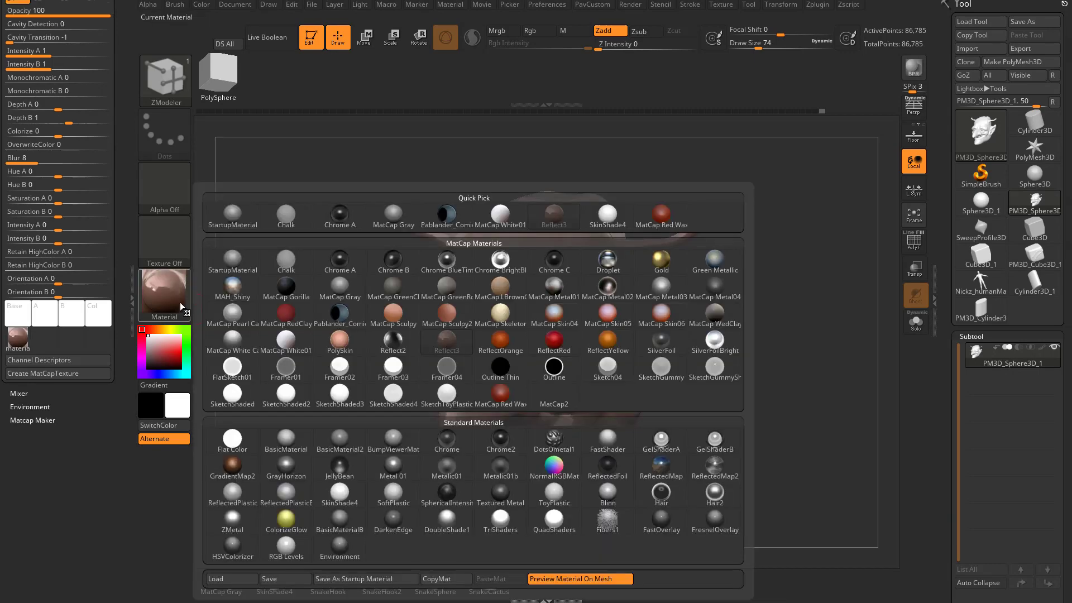
left_click(607, 285)
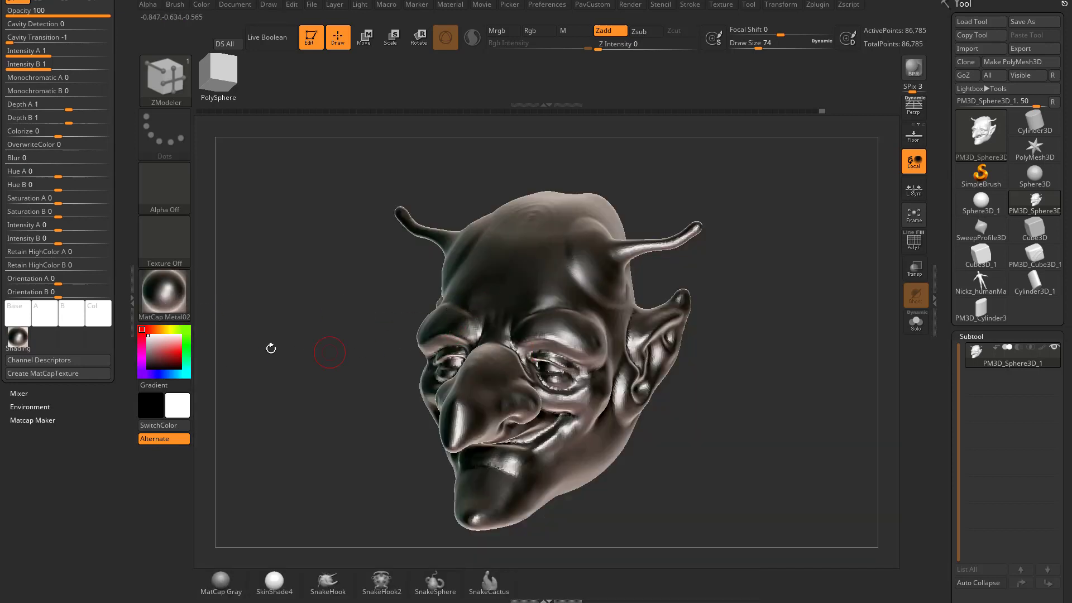
Step: Browse the available MatCap materials and the Material library in Lightbox, then hide Lightbox
mouse_move(180, 297)
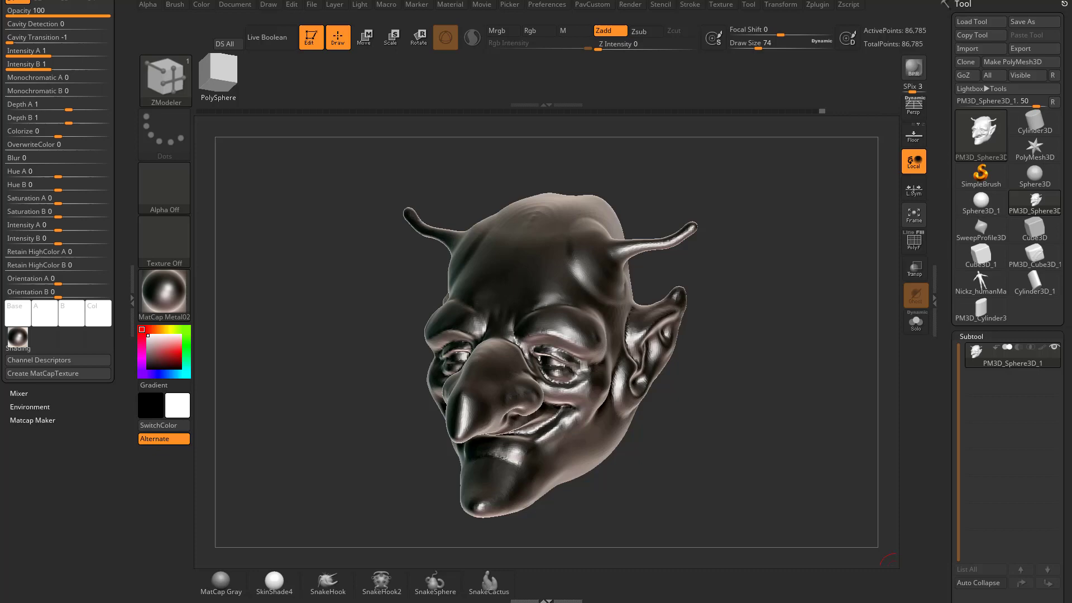
left_click(170, 293)
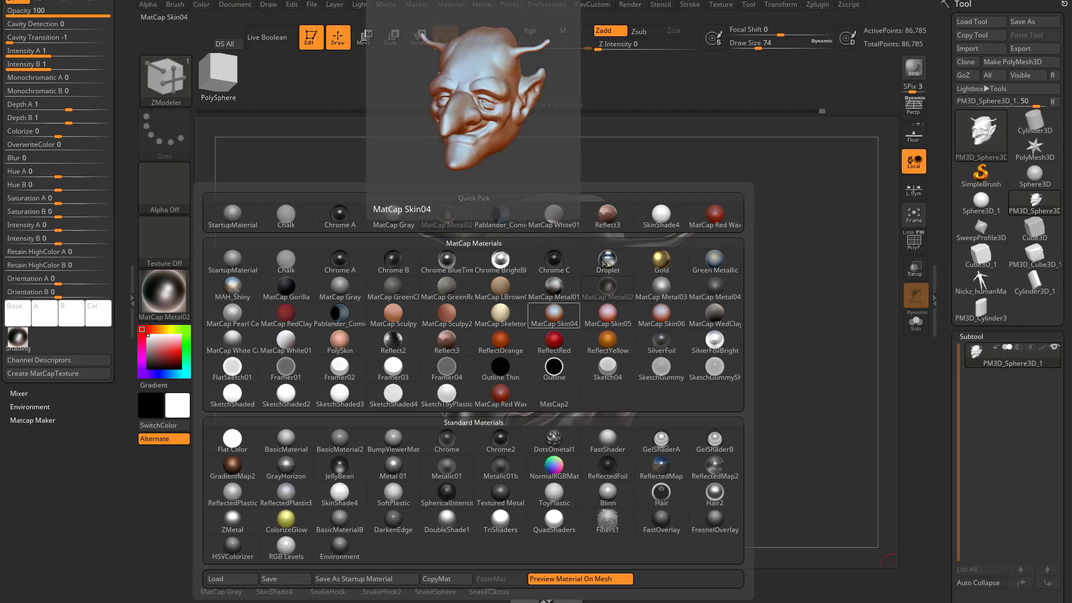
key("comma")
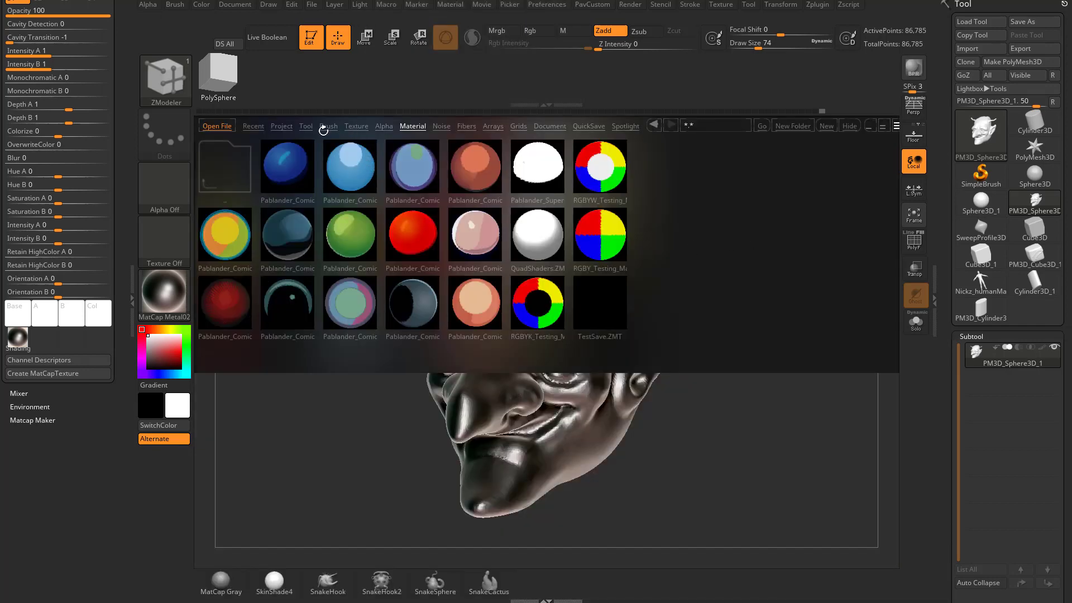
left_click(403, 128)
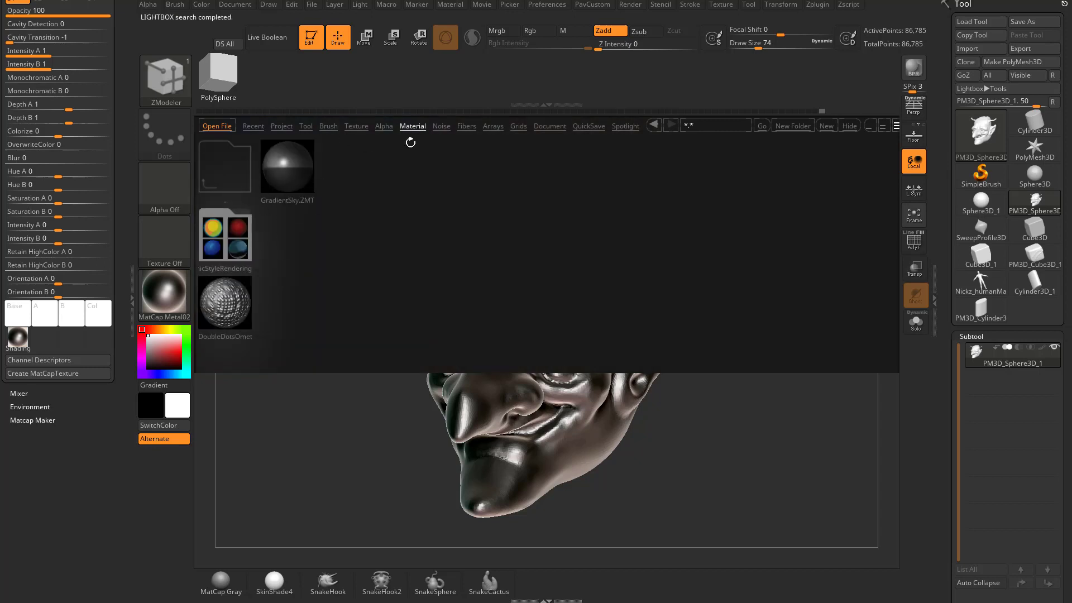
left_click(848, 130)
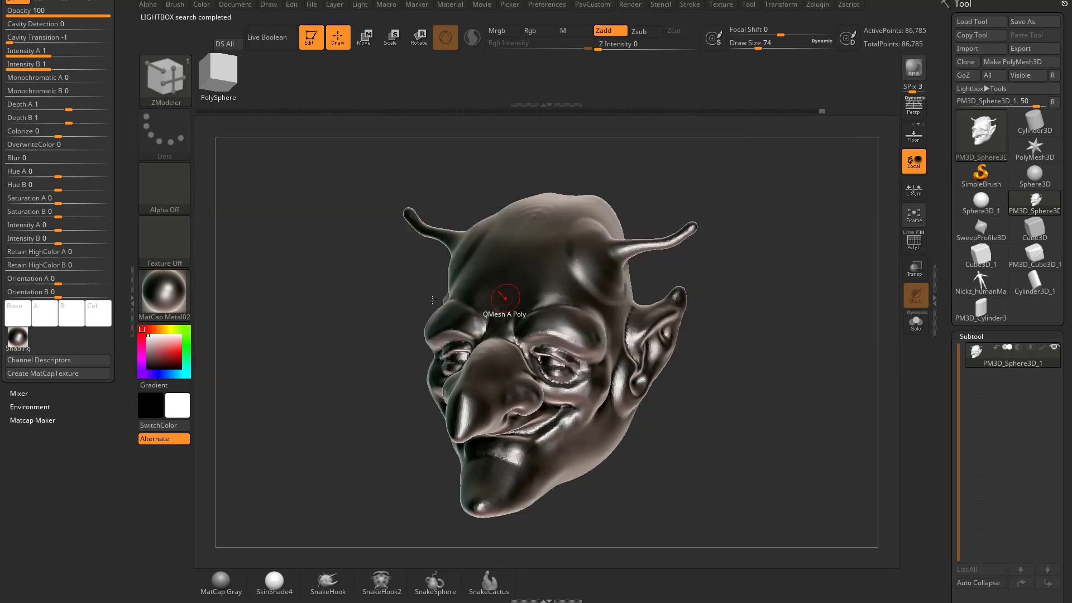
Step: Remove the Material palette from the left tray and dock the Light palette there
scroll(125, 190, "up", 5)
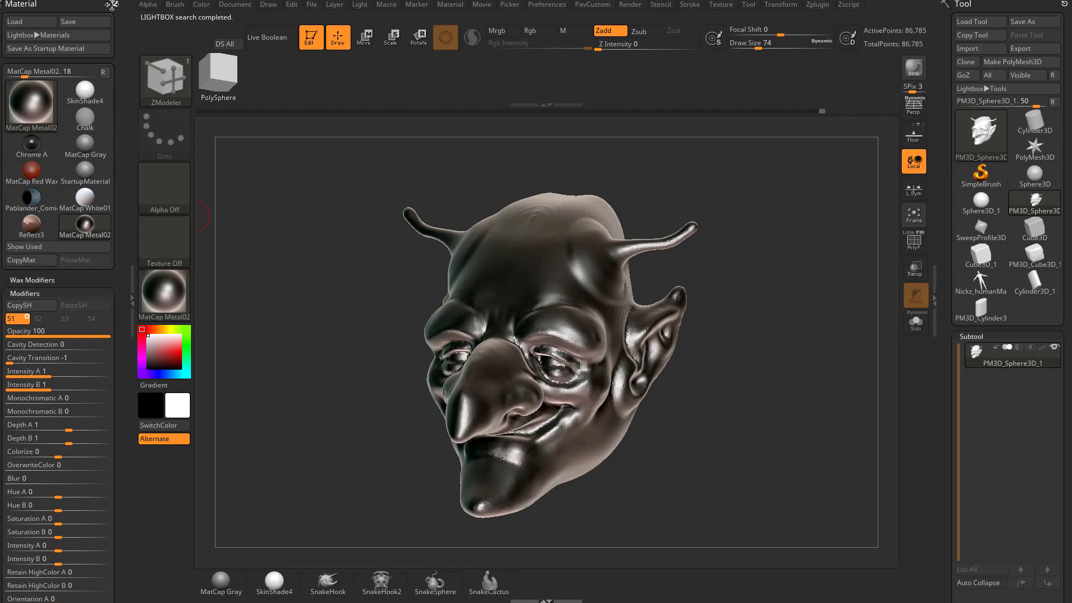
left_click_drag(111, 5, 274, 25)
left_click(360, 5)
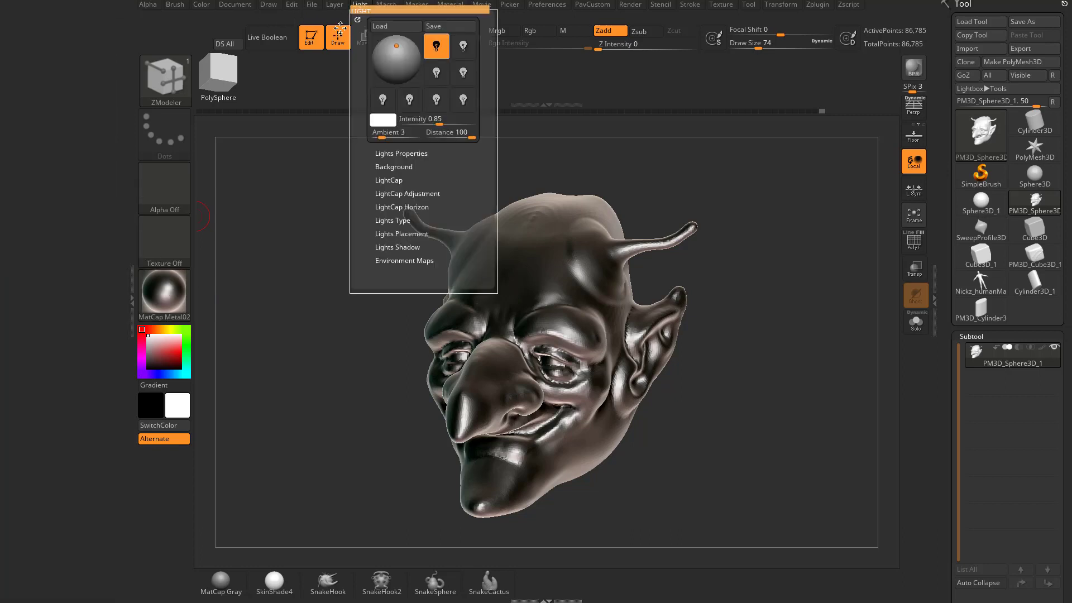
left_click_drag(355, 12, 111, 11)
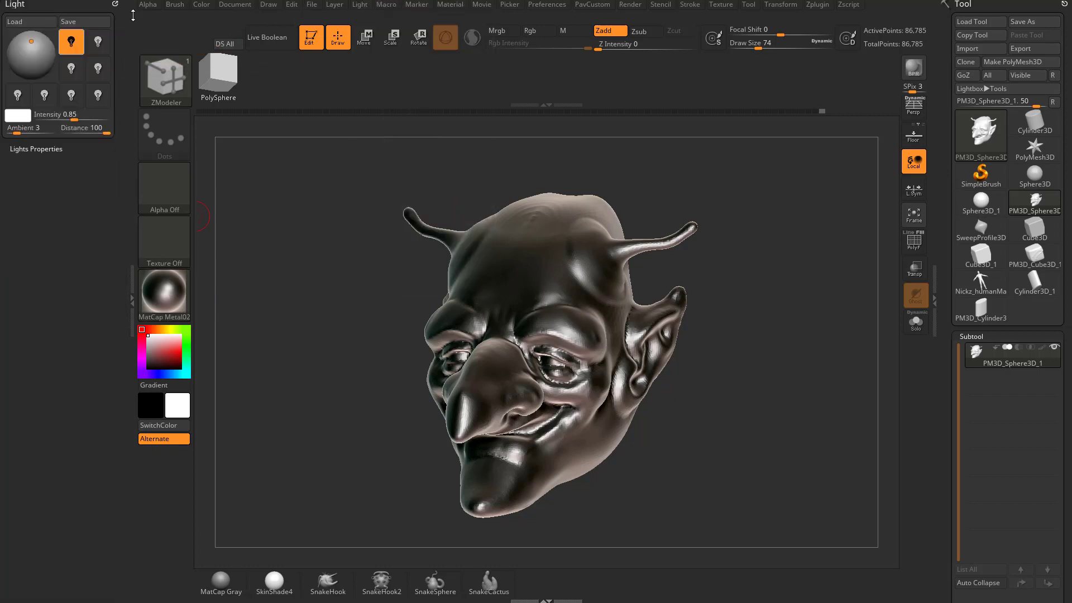
Step: Try moving the light to the upper left of the preview sphere with MatCap Metal02 applied, then render the head with BPR
left_click(25, 45)
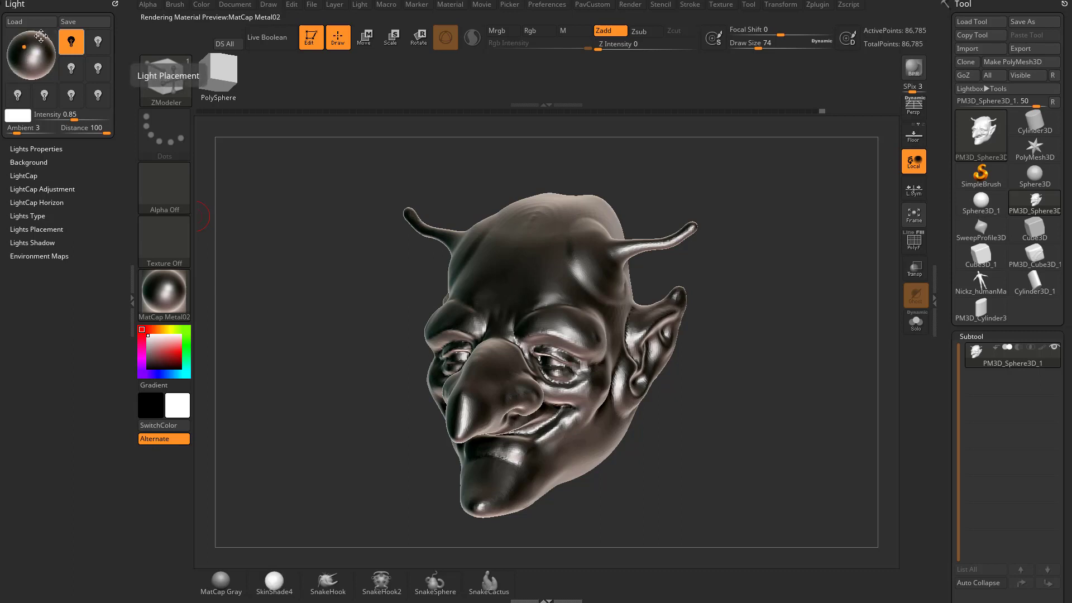
left_click_drag(39, 59, 21, 43)
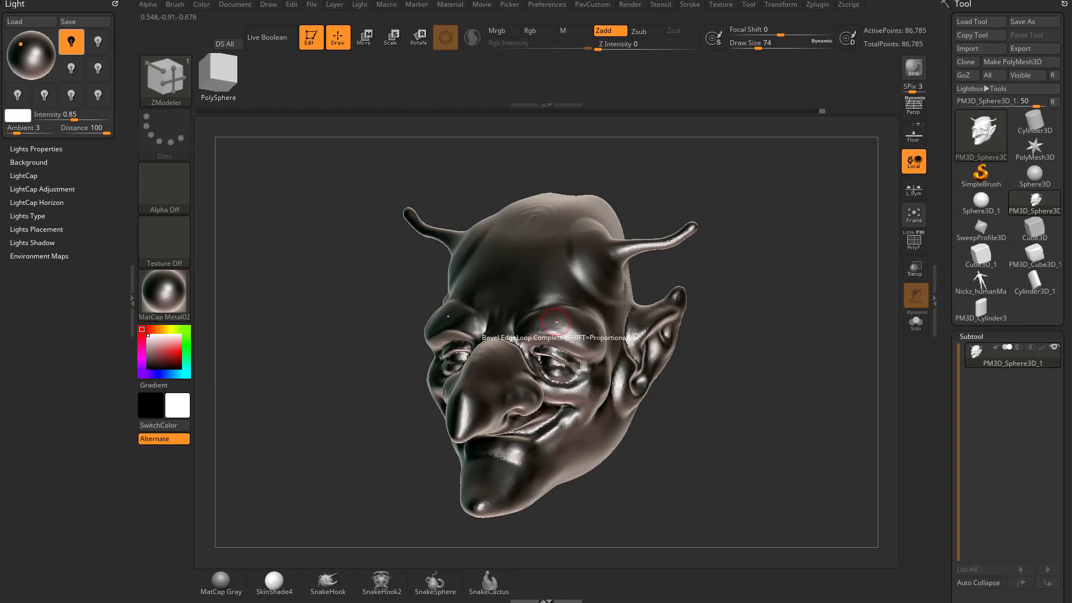
left_click(914, 67)
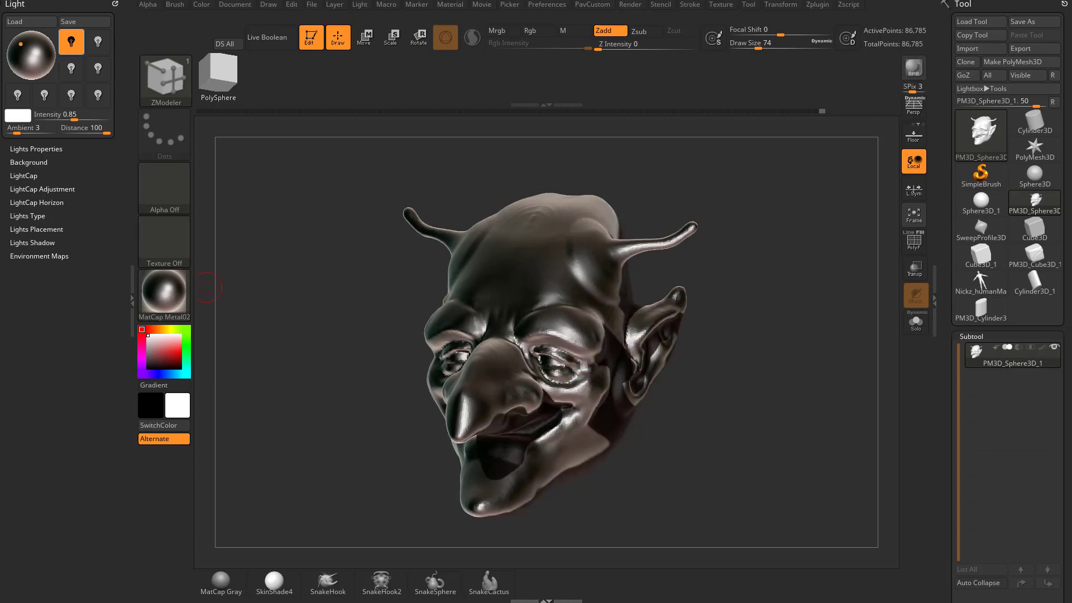
Step: Apply the standard BasicMaterial to the head and place the light near the top centre of the preview sphere
left_click(182, 290)
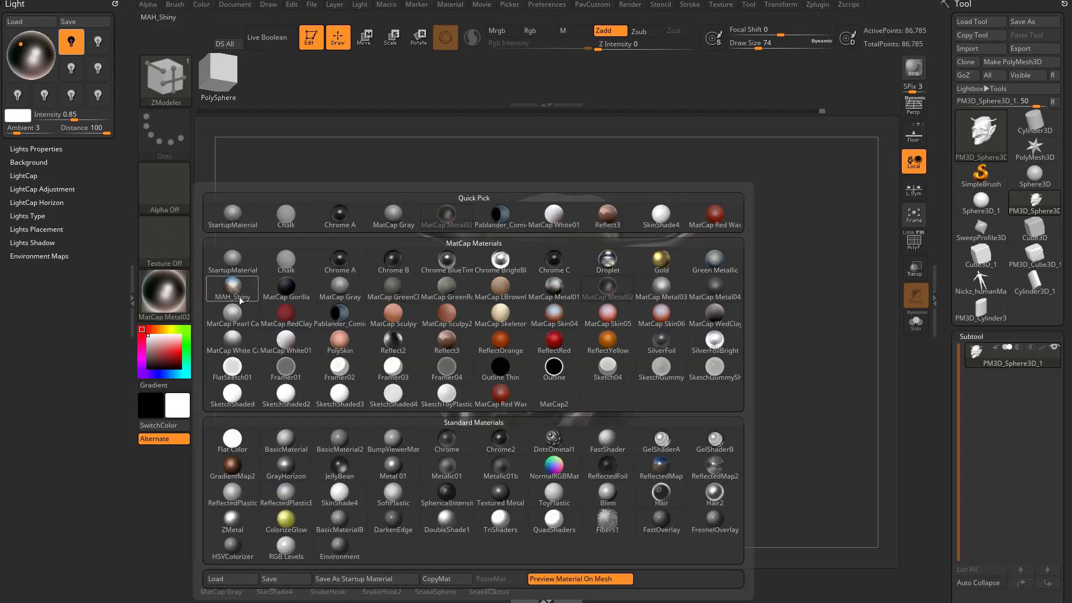
left_click(292, 441)
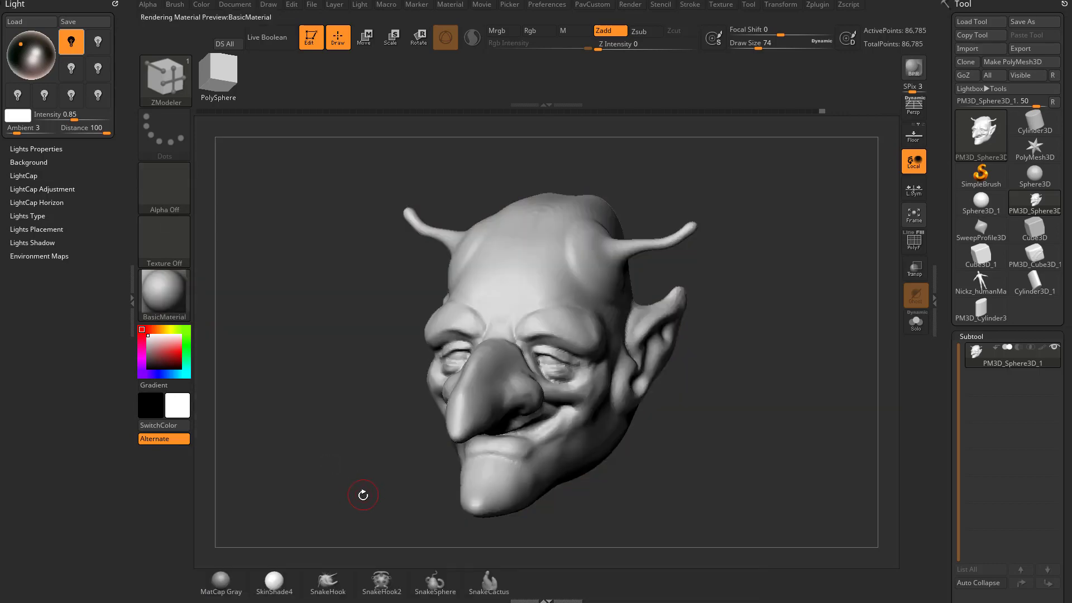
left_click_drag(29, 49, 31, 50)
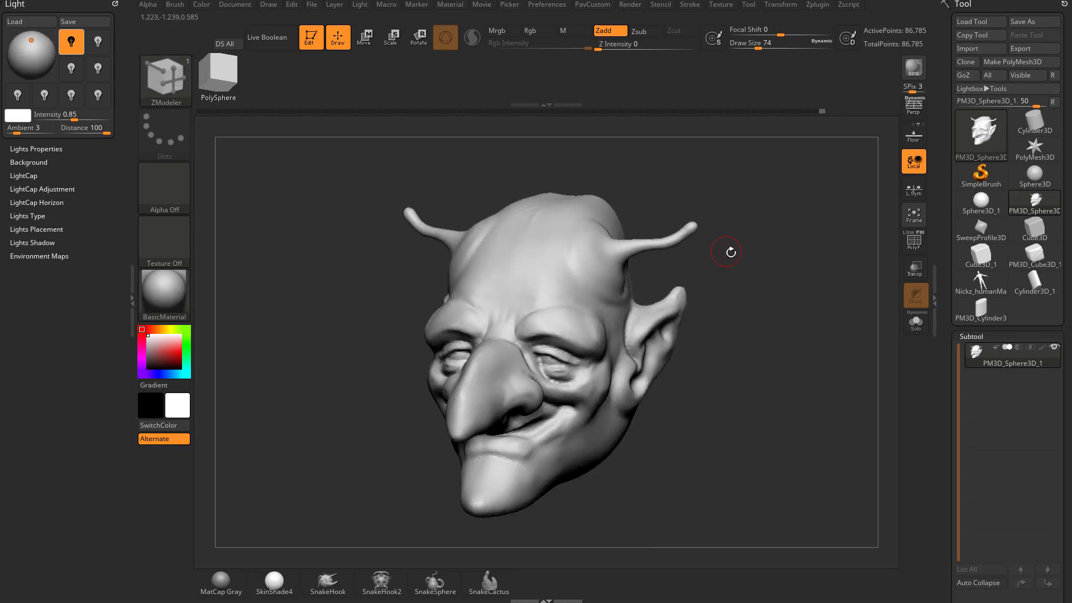
left_click_drag(724, 246, 766, 311)
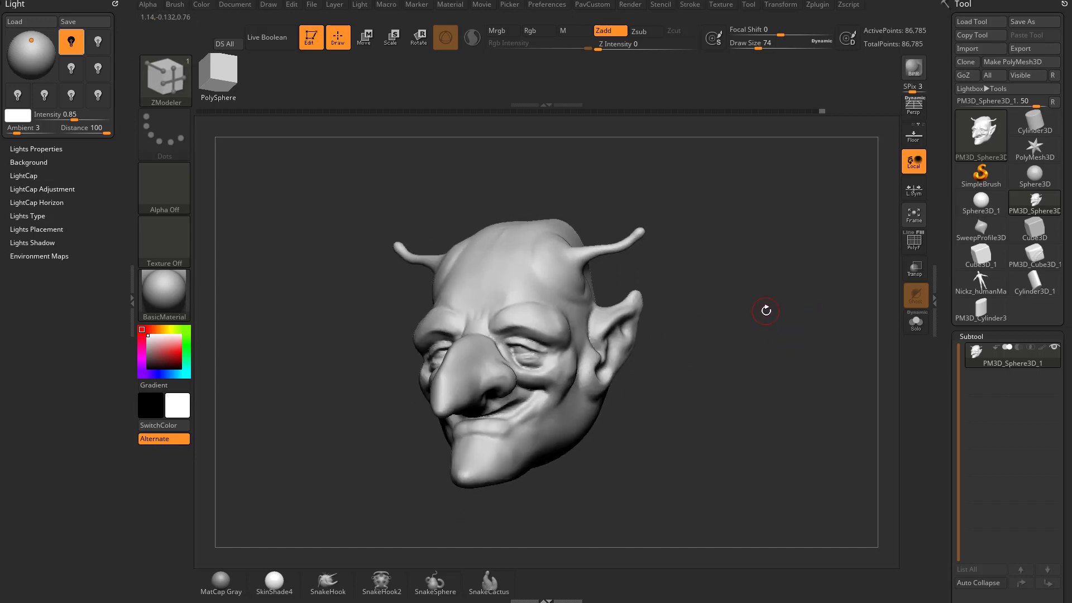
left_click_drag(725, 250, 750, 281)
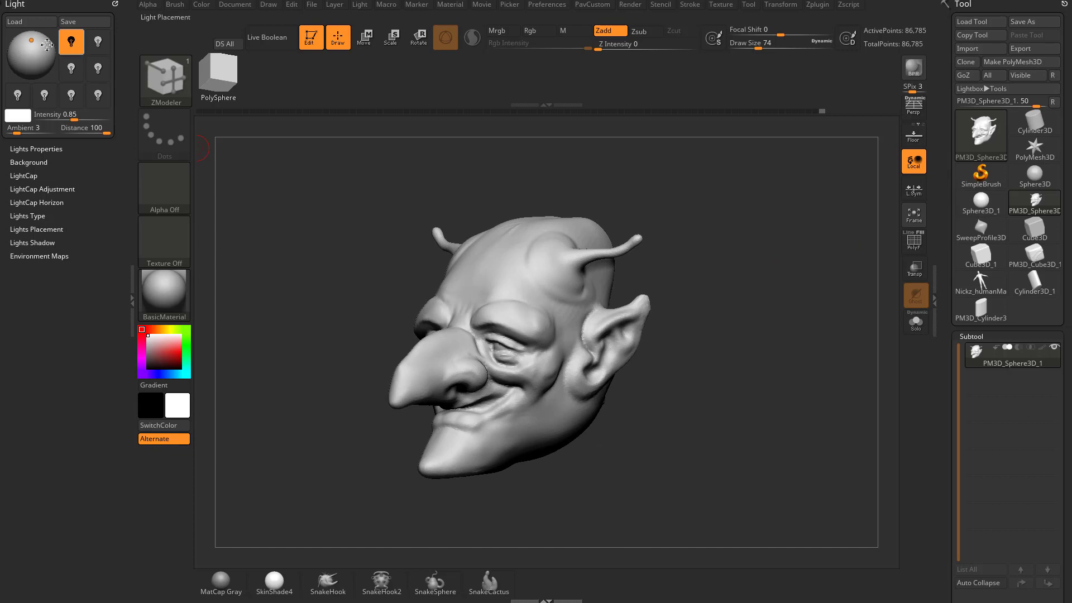
Step: Move the main light toward the upper left of the preview sphere and check the shading from the front of the head
left_click_drag(47, 45, 24, 36)
left_click_drag(675, 265, 733, 290)
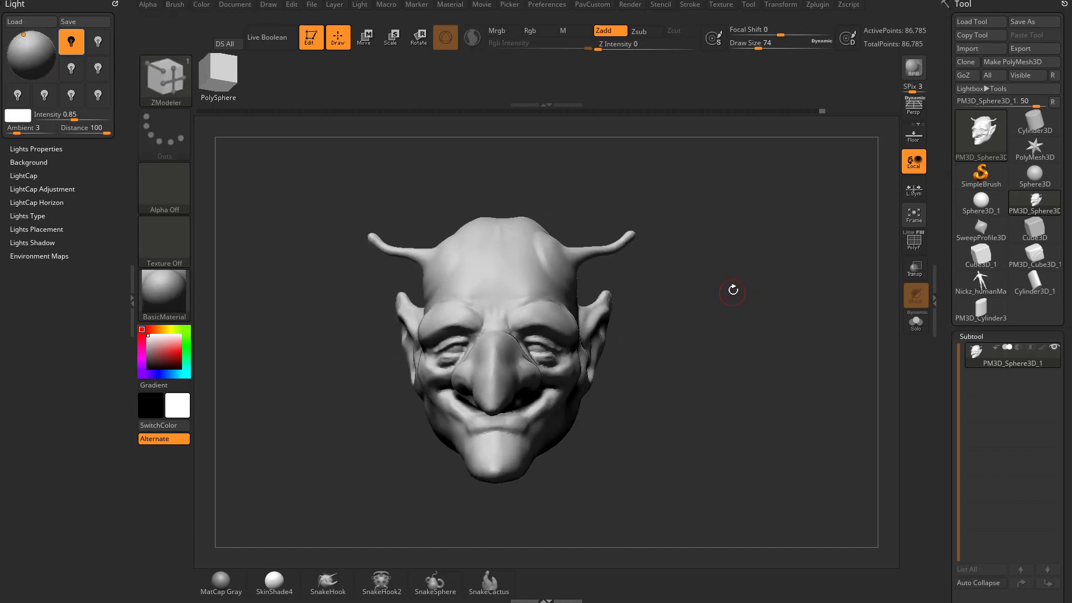
left_click_drag(33, 43, 17, 40)
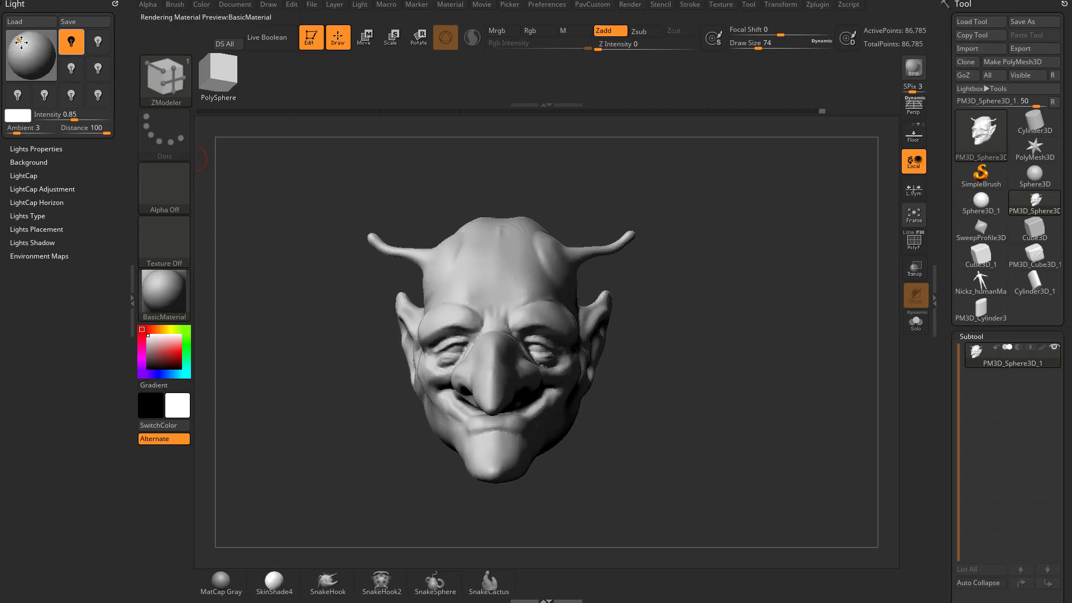
Step: Try a second light at the lower right of the preview sphere, then switch it off
left_click(99, 42)
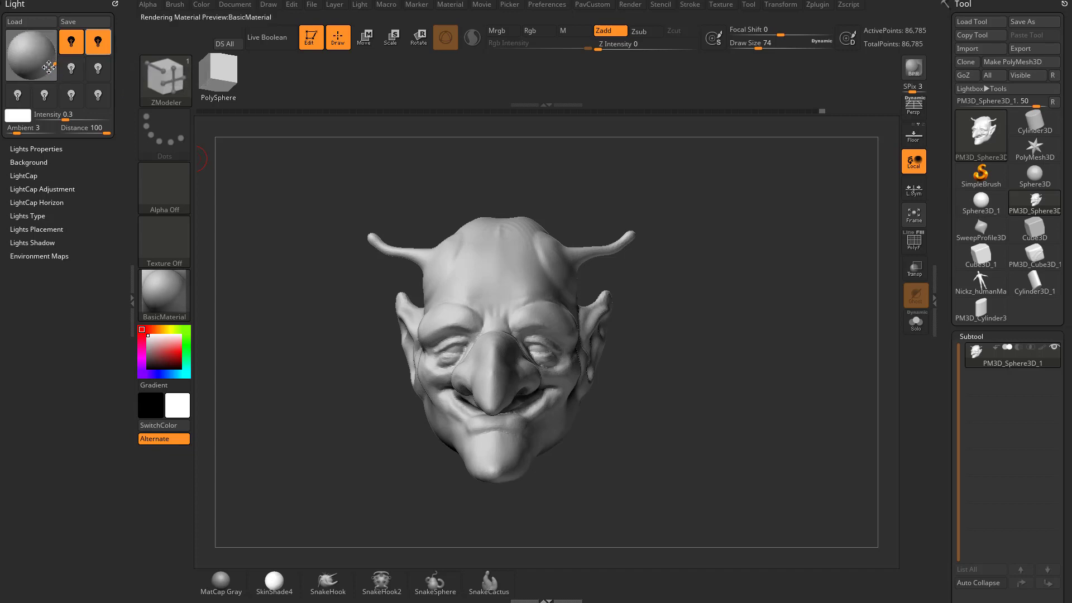
left_click_drag(48, 67, 48, 71)
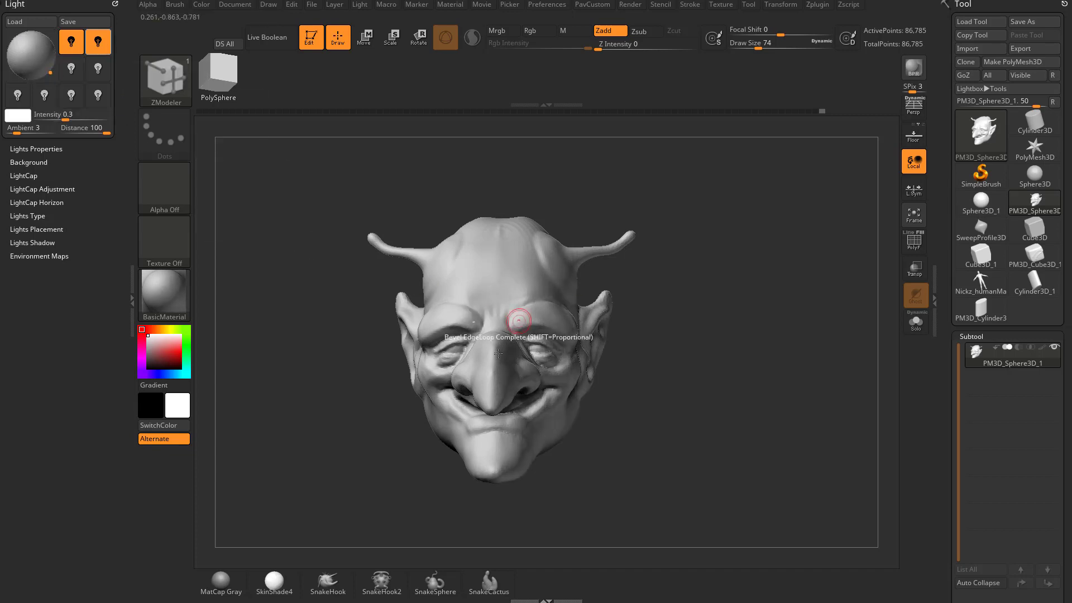
mouse_move(753, 300)
left_mouse_down()
mouse_move(783, 300)
mouse_move(728, 302)
mouse_move(746, 302)
left_mouse_up()
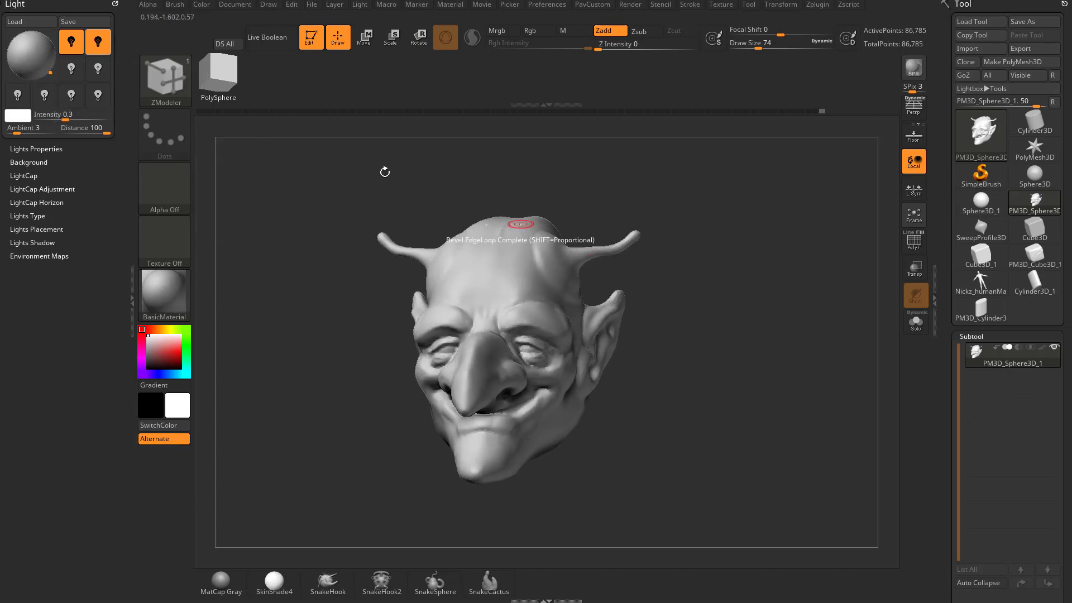
left_click(98, 42)
mouse_move(579, 189)
left_mouse_down()
mouse_move(728, 253)
mouse_move(732, 276)
left_mouse_up()
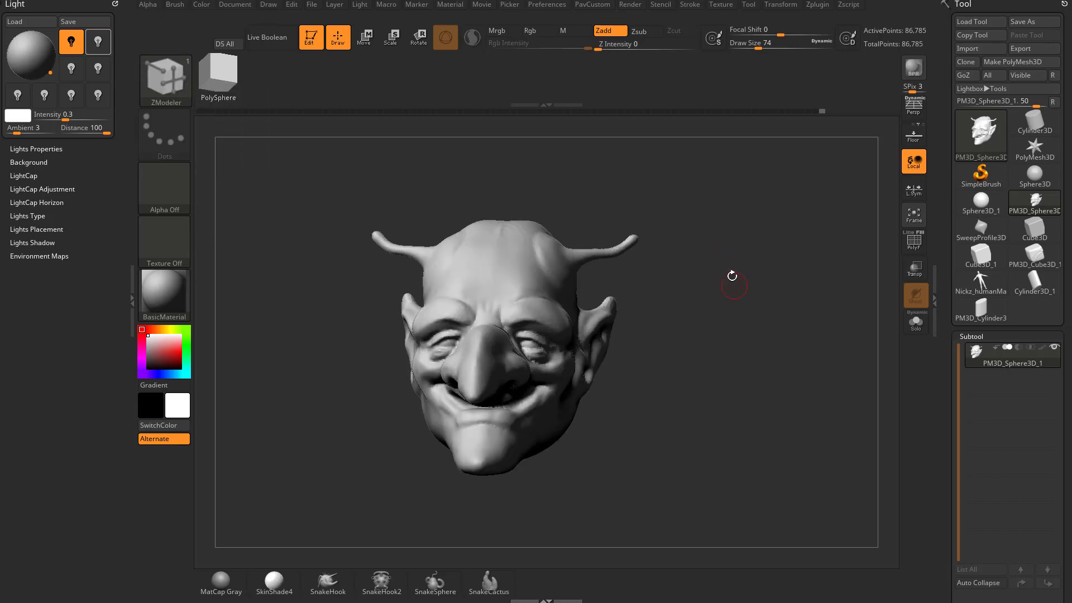
Step: Dock the Material palette in the left tray again and examine the modifiers of BasicMaterial
left_click(415, 8)
mouse_move(445, 10)
left_click_drag(442, 12, 100, 48)
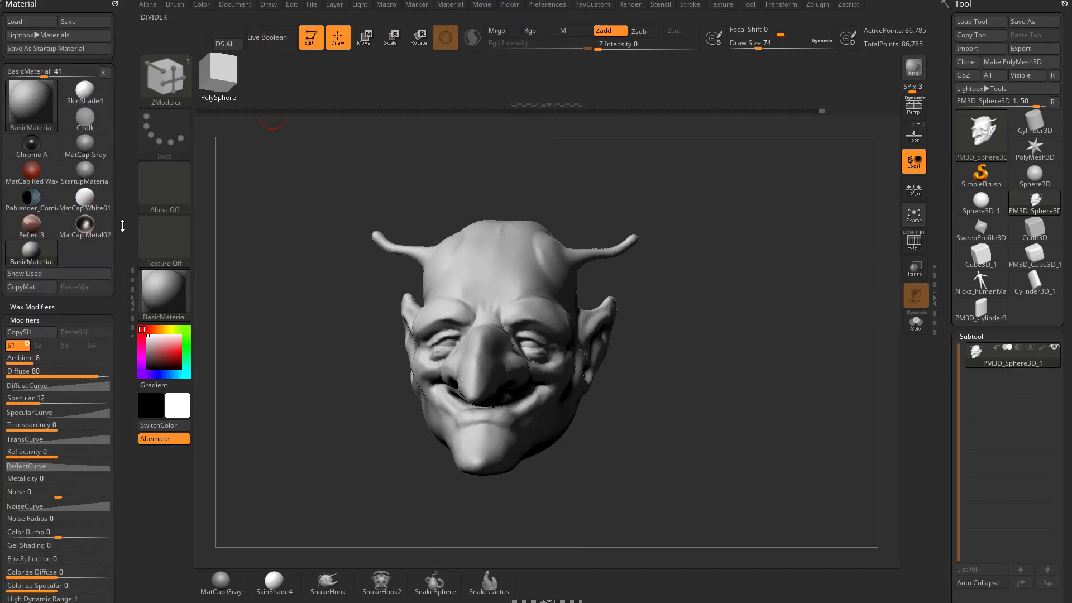
left_click_drag(122, 226, 121, 110)
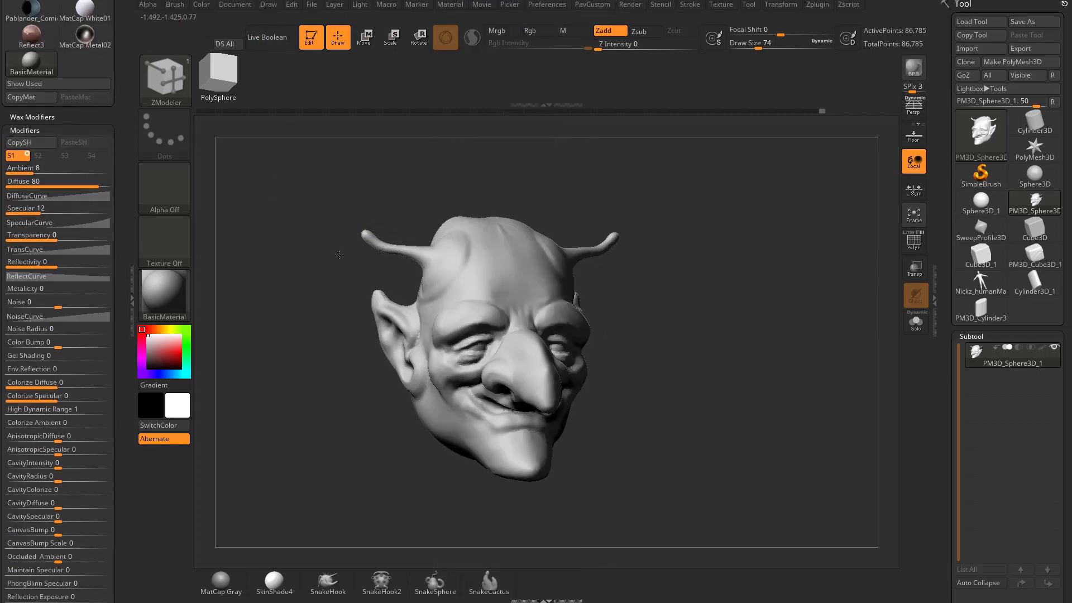
left_click_drag(119, 303, 116, 407)
left_click(14, 185)
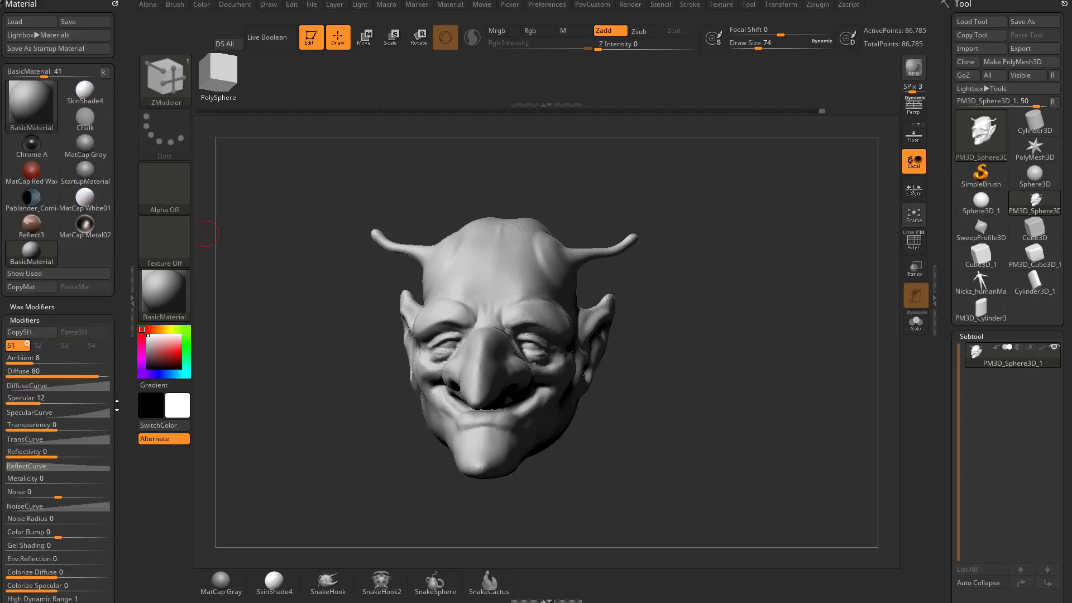
Step: Apply the ToyPlastic standard material to the head and view it from the side
left_click(186, 300)
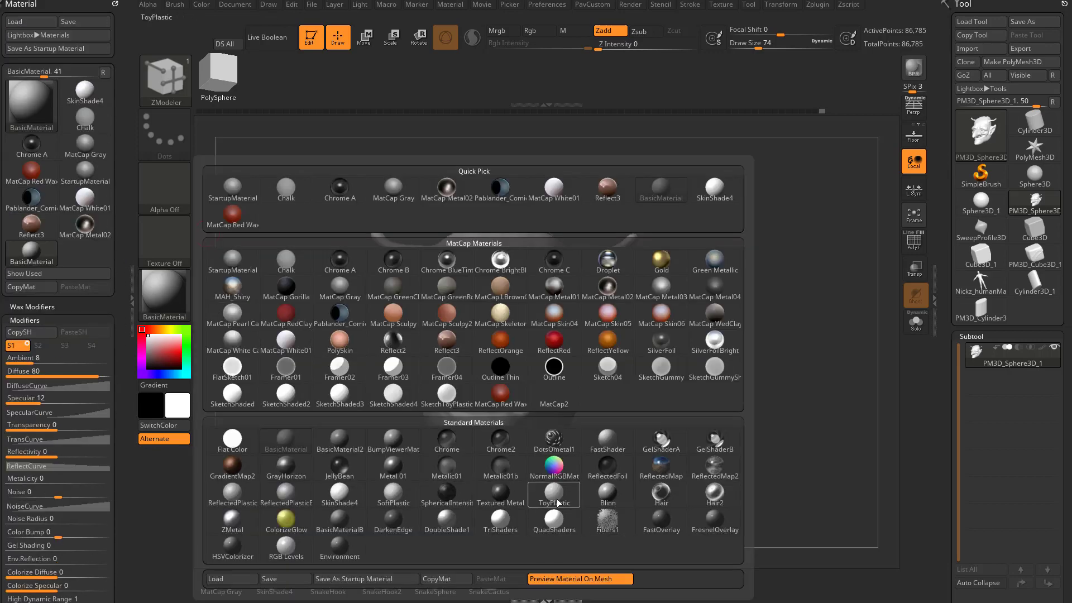
left_click(554, 494)
left_click_drag(726, 397, 214, 407)
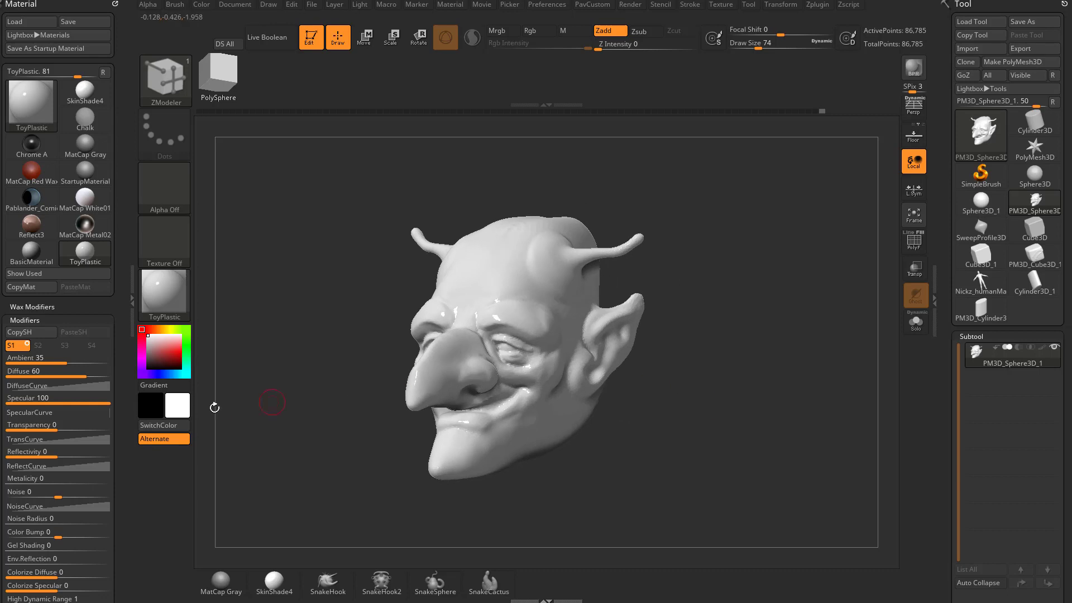
Step: Reshape ToyPlastic's SpecularCurve into a broader falloff near its high end to widen the highlights on the head
mouse_move(106, 403)
left_mouse_down()
mouse_move(34, 403)
mouse_move(110, 402)
left_mouse_up()
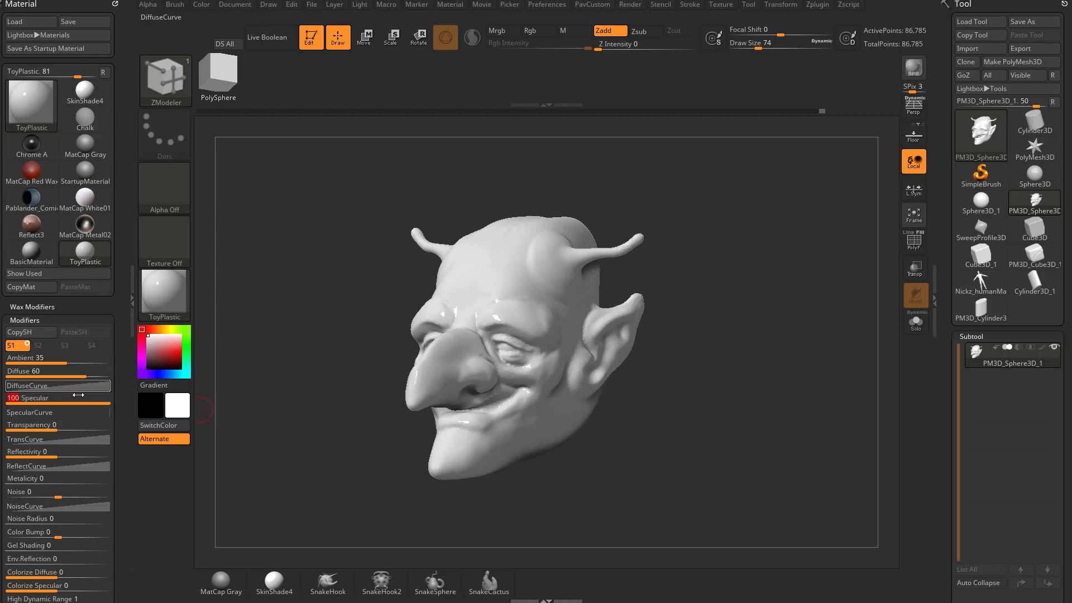
left_click(90, 413)
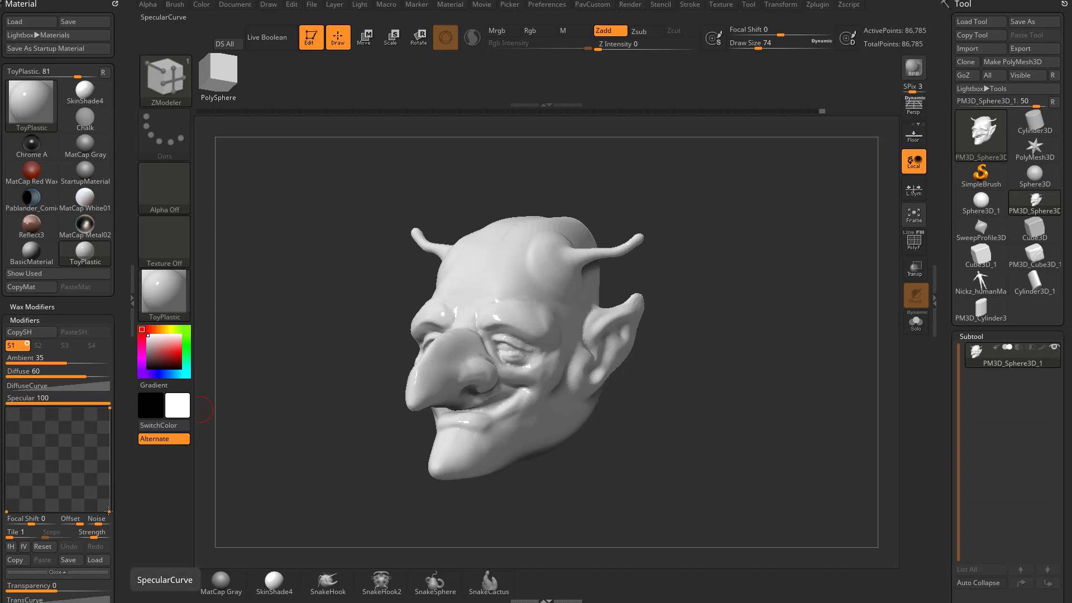
left_click_drag(108, 511, 91, 490)
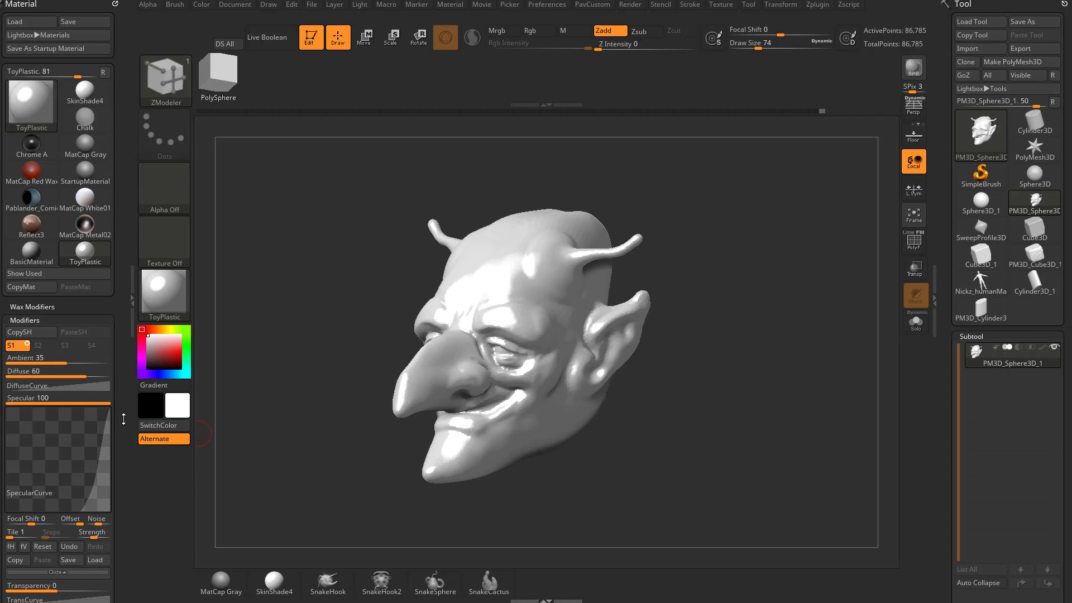
left_click_drag(684, 323, 728, 331)
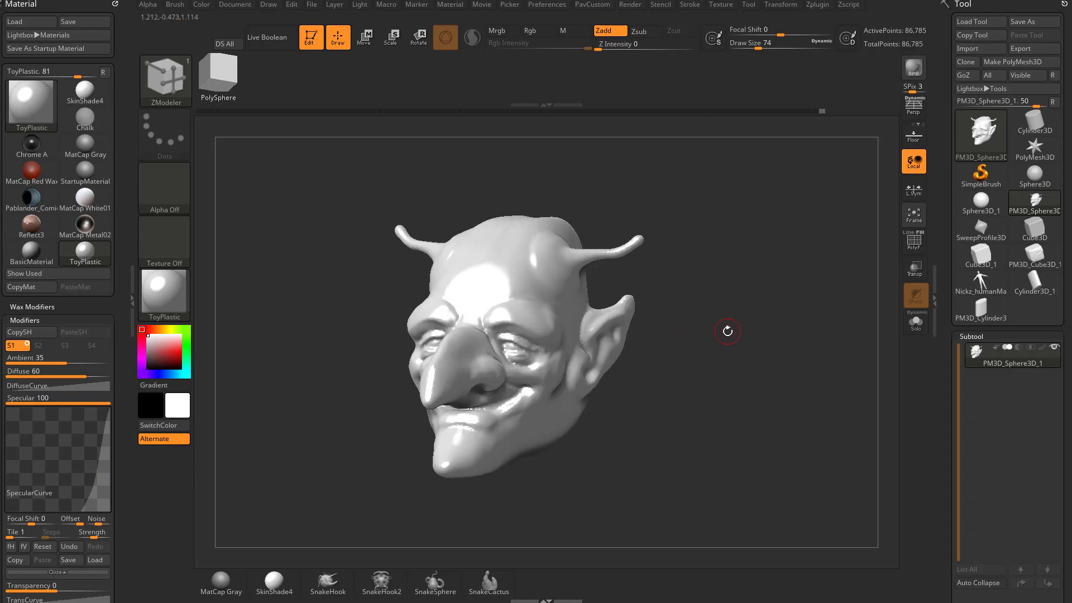
Step: Compare the standard and MatCap materials, then apply MatCap Gray to the head
left_click(167, 297)
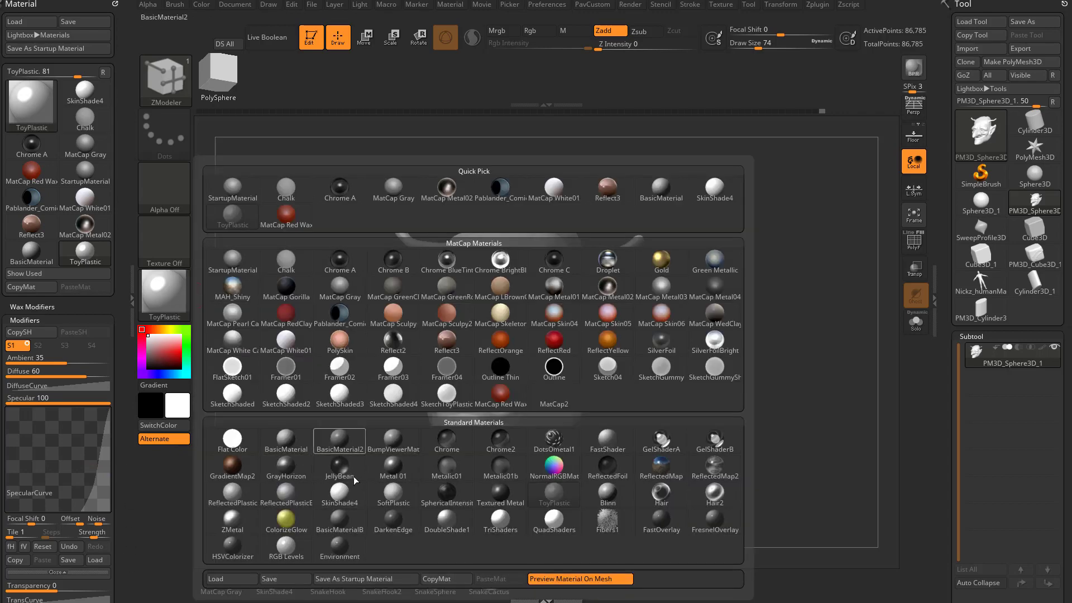
mouse_move(379, 497)
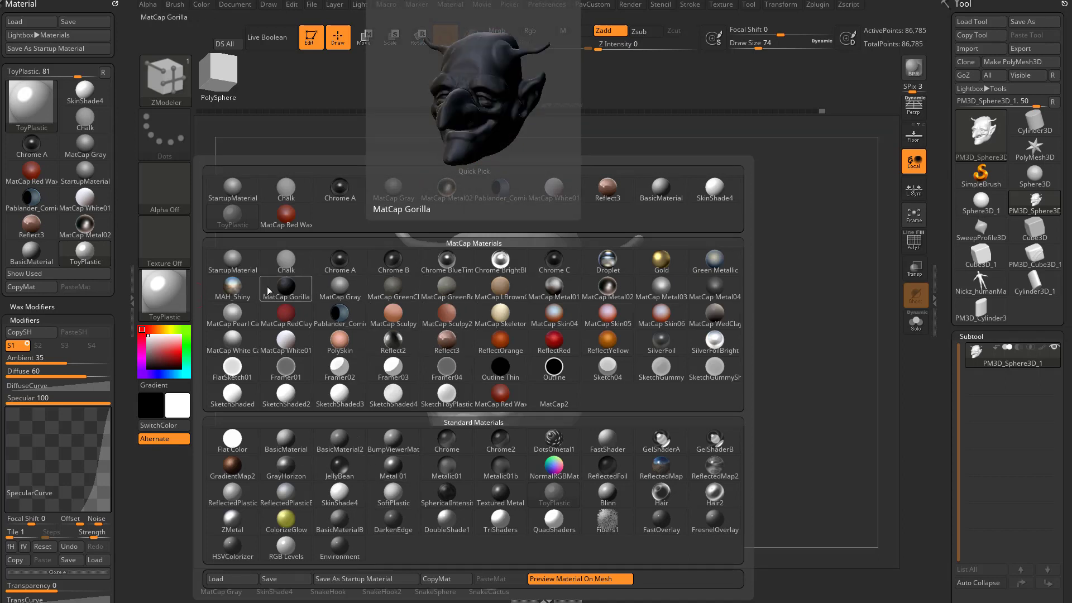
left_click(342, 289)
left_click_drag(776, 306, 744, 282)
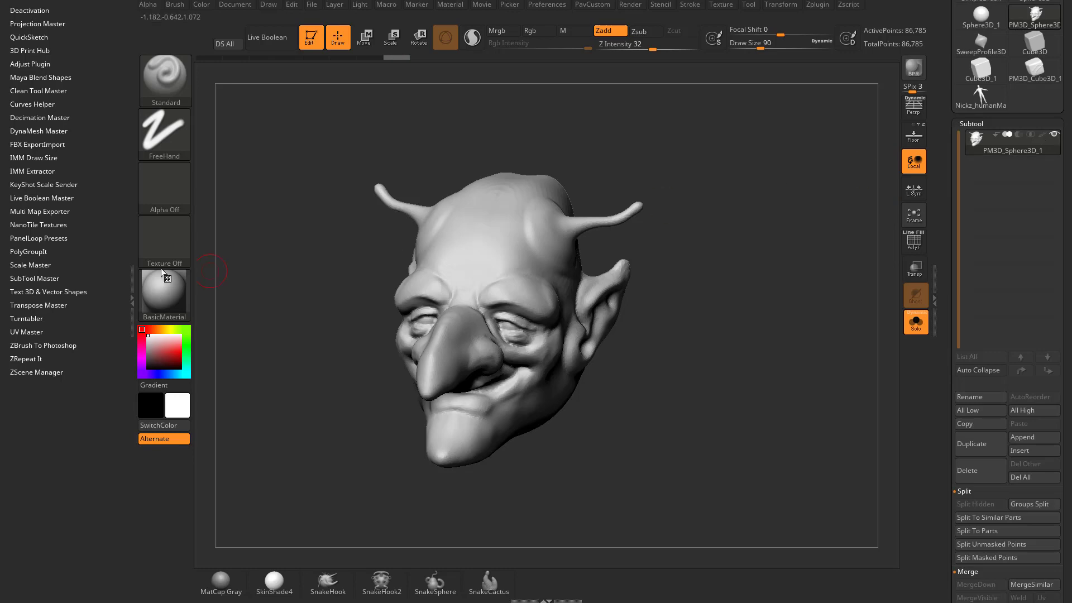
Step: Preview the GradientMap2 standard material on the head and switch back to BasicMaterial
left_click(160, 311)
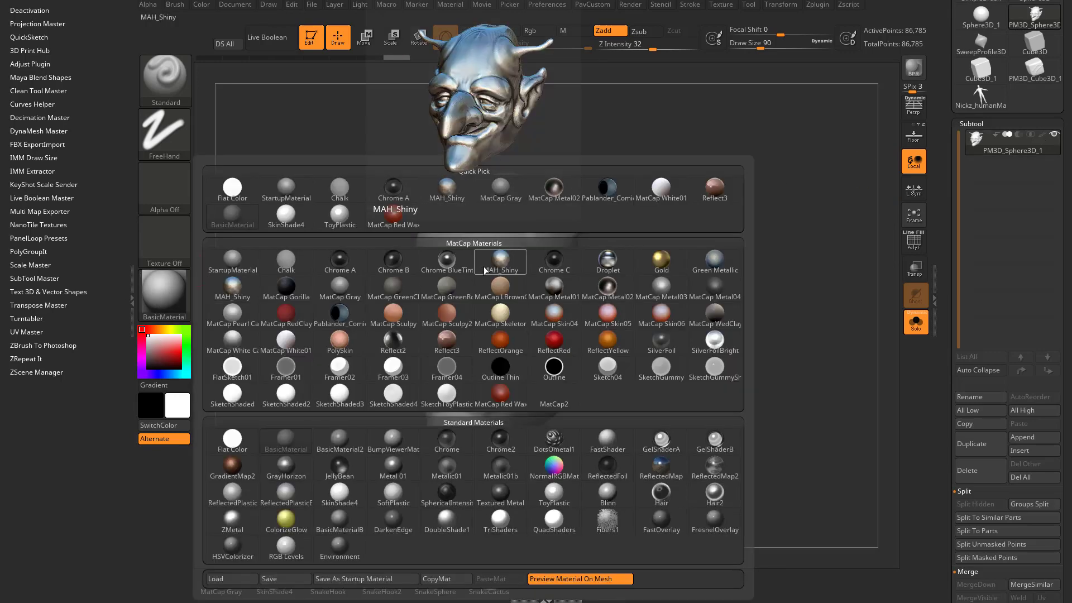
left_click(234, 464)
left_click(174, 302)
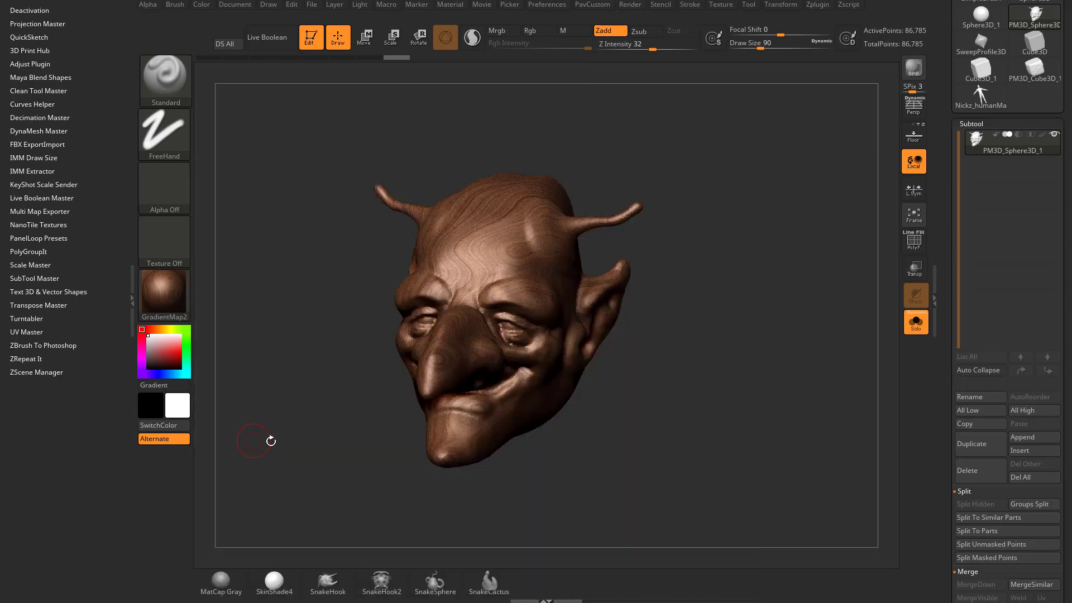
left_click(165, 292)
left_click(286, 441)
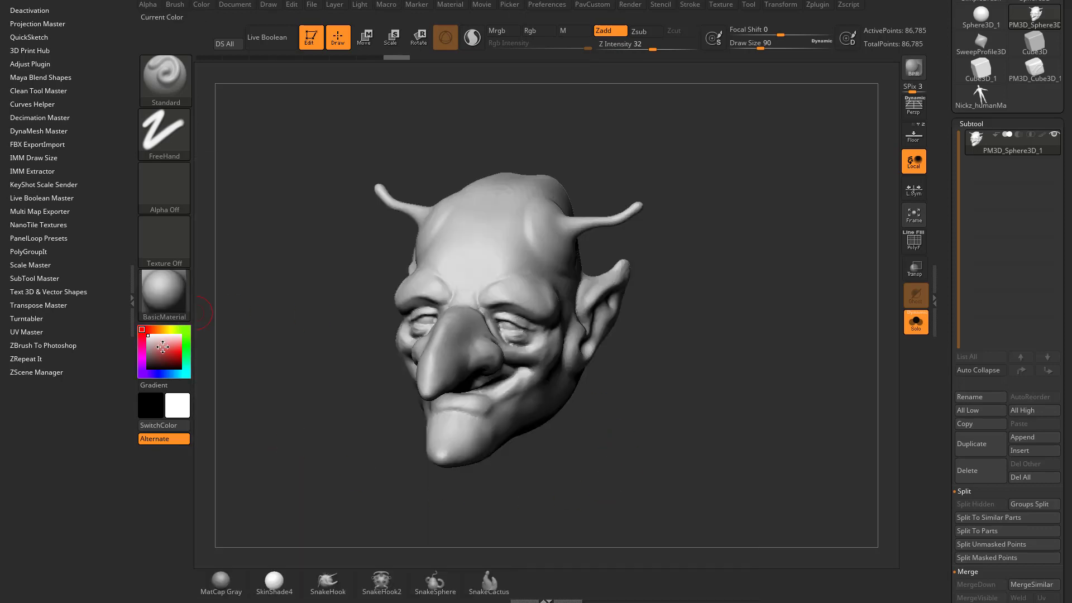
Step: Tint the head red with the current color, then shift it to a light green of R 154, G 192, B 115
left_click(165, 348)
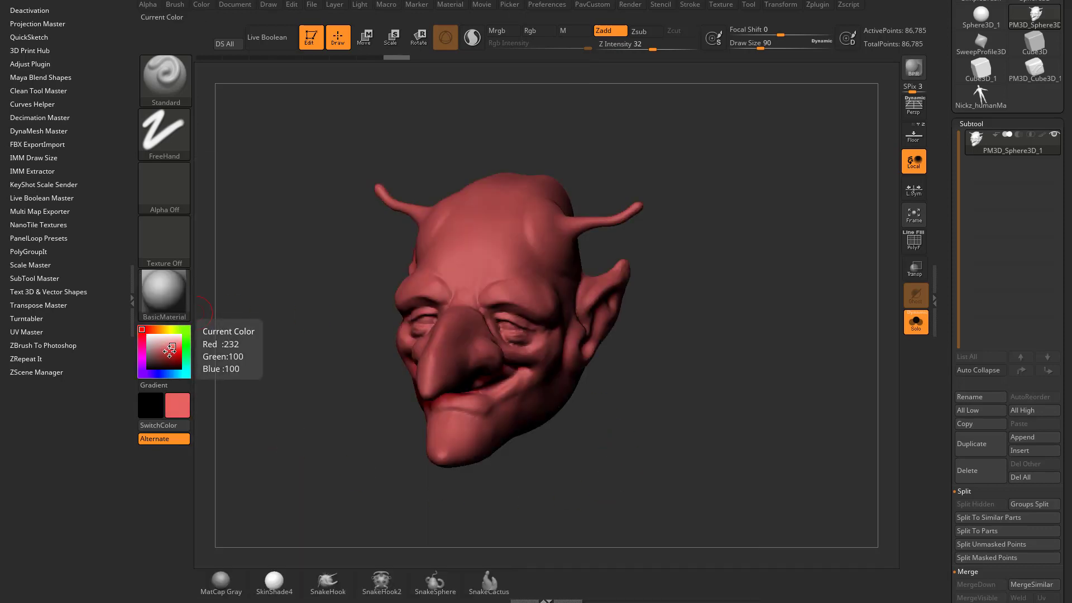
left_click(159, 347)
left_click_drag(157, 374, 187, 329)
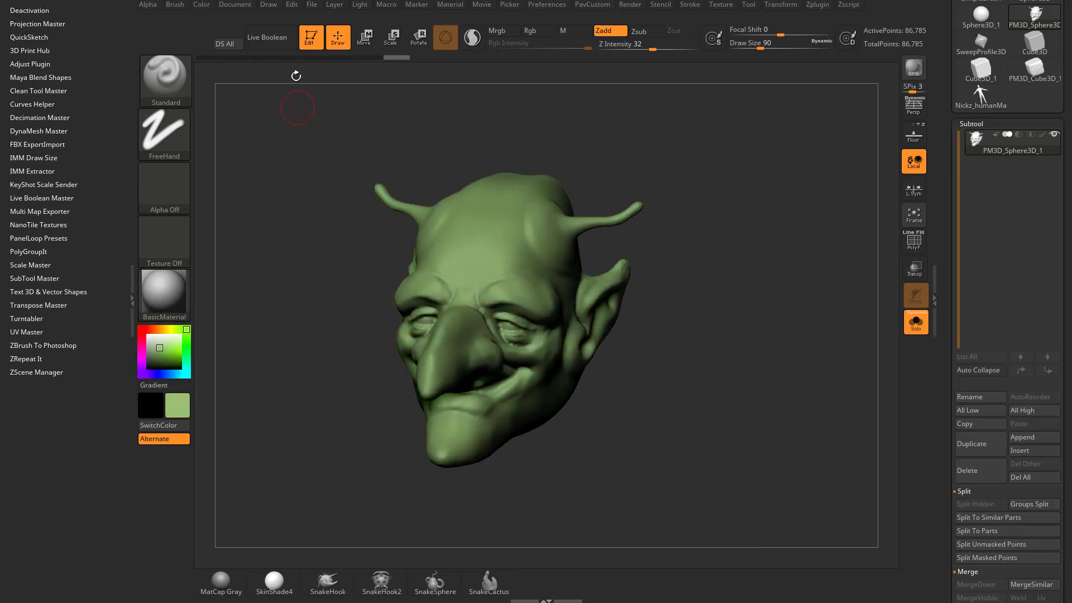
Step: Change the current color to a more saturated green of R 117, G 182, B 51 and examine the color modifiers
left_click(200, 5)
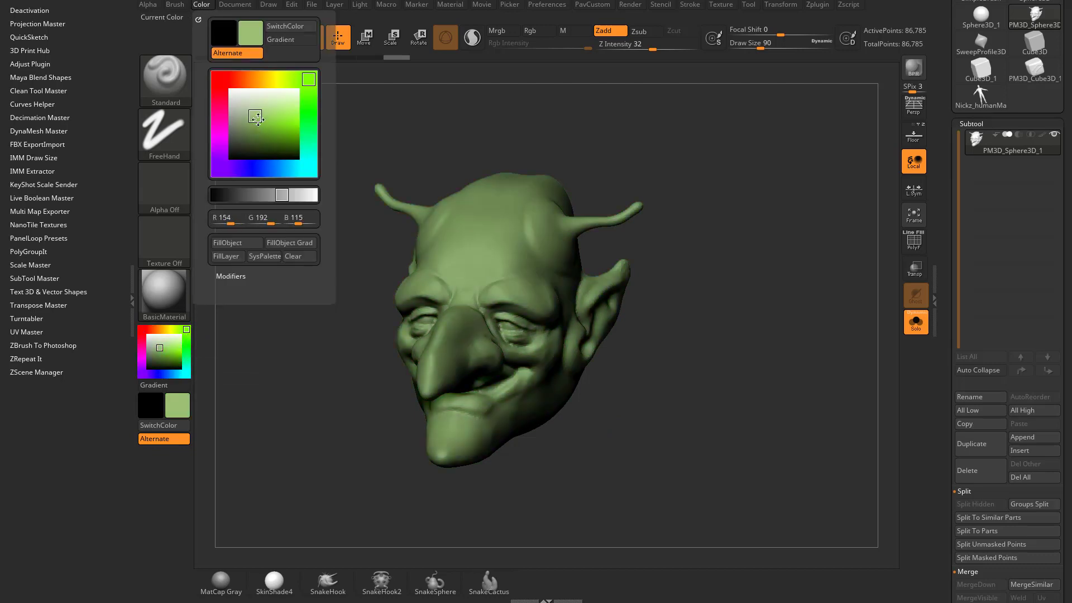
mouse_move(258, 119)
left_mouse_down()
mouse_move(284, 125)
mouse_move(268, 127)
left_mouse_up()
left_click(224, 276, "shift")
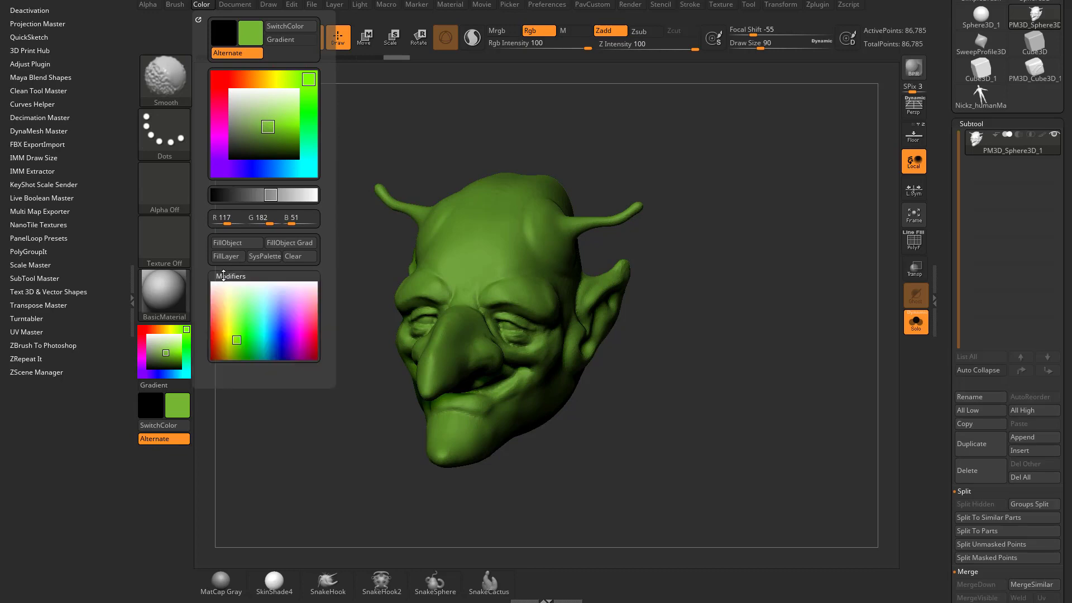
left_click_drag(206, 315, 208, 229)
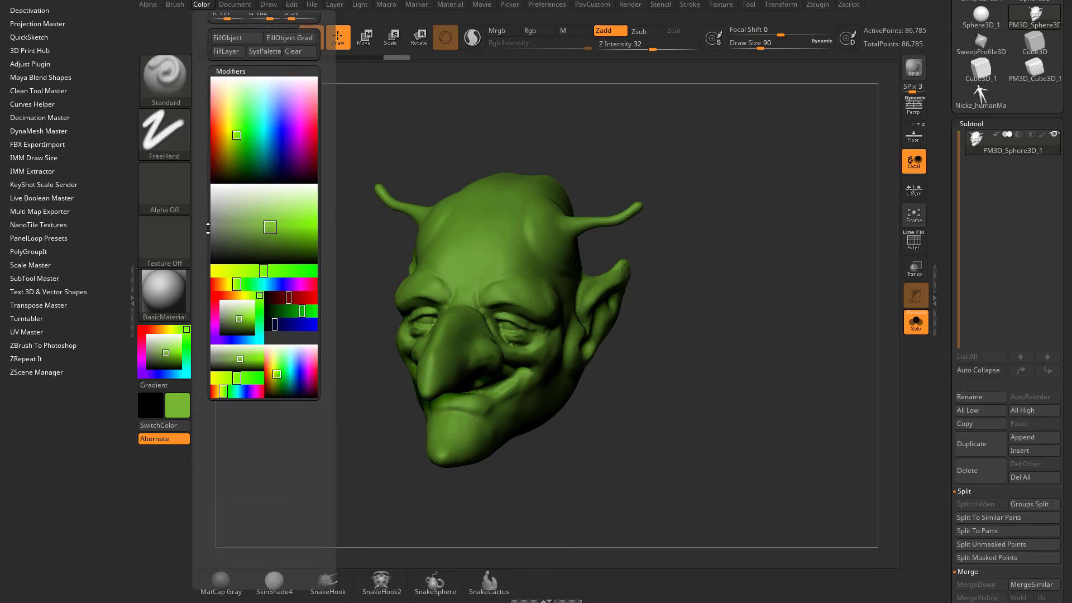
scroll(208, 229, "up", 3)
left_click(209, 184)
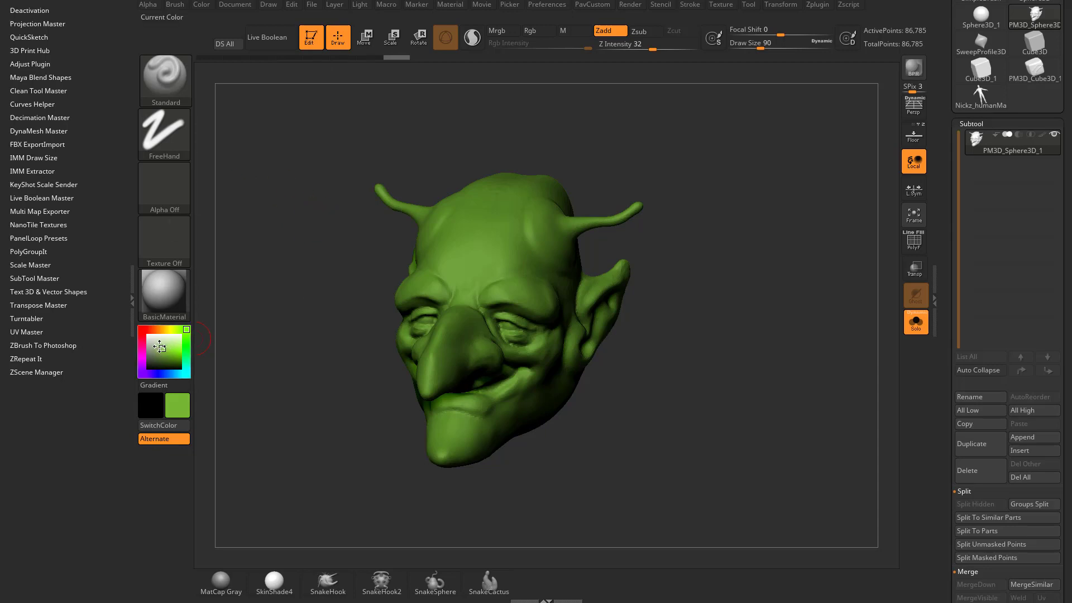
Step: Reset the head's current color to white
left_click_drag(159, 347, 148, 336)
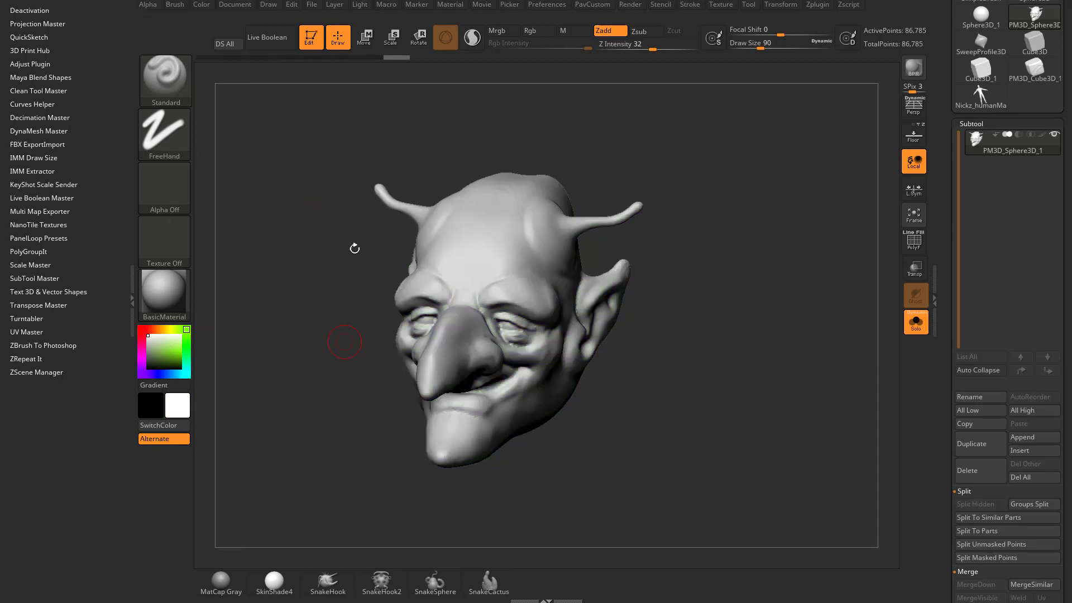
mouse_move(354, 248)
left_mouse_down()
mouse_move(425, 313)
mouse_move(602, 370)
left_mouse_up()
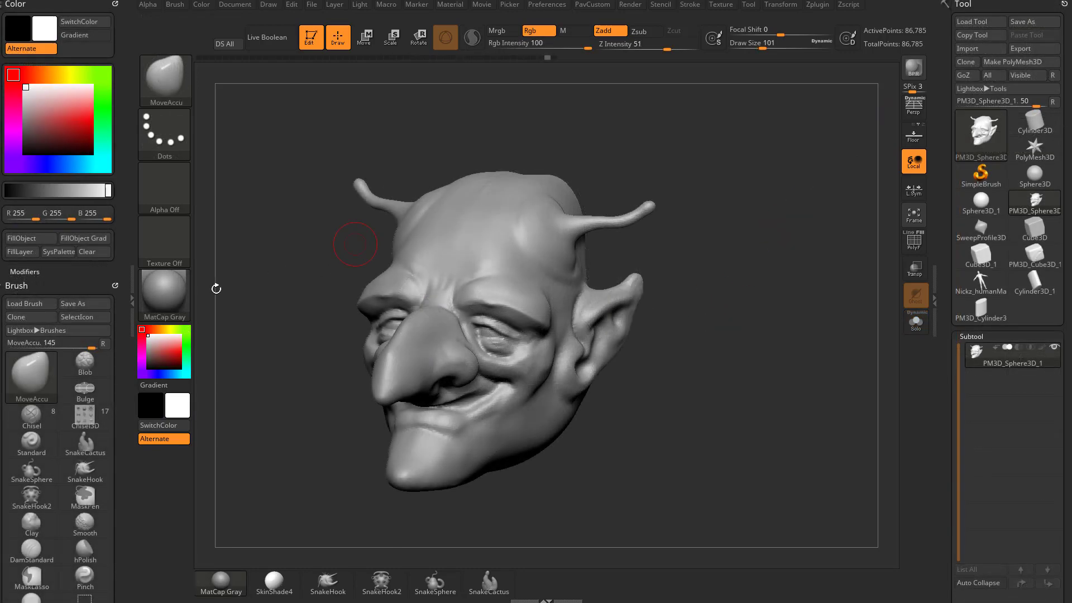
Step: Look over the available materials and save MatCap Gray as the startup material
left_click(177, 290)
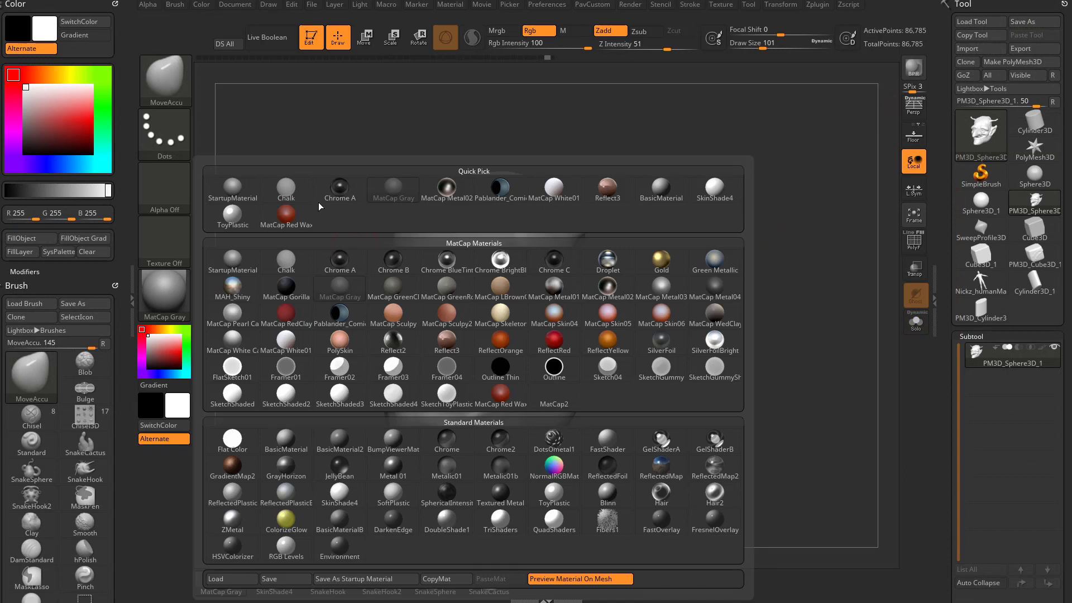
mouse_move(351, 202)
left_click(339, 522)
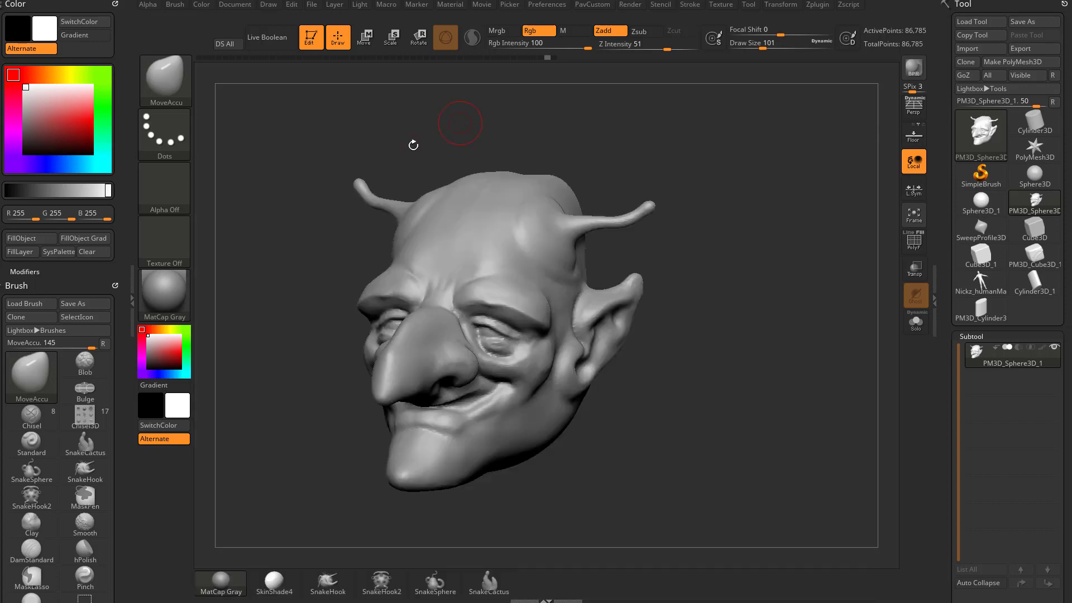
left_click(165, 293)
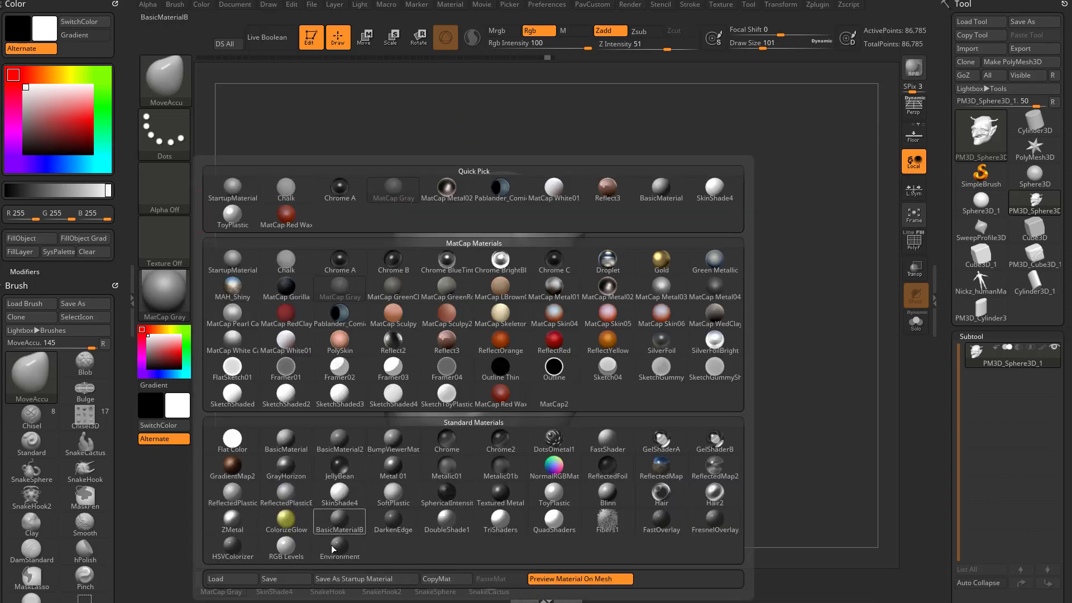
left_click(373, 581)
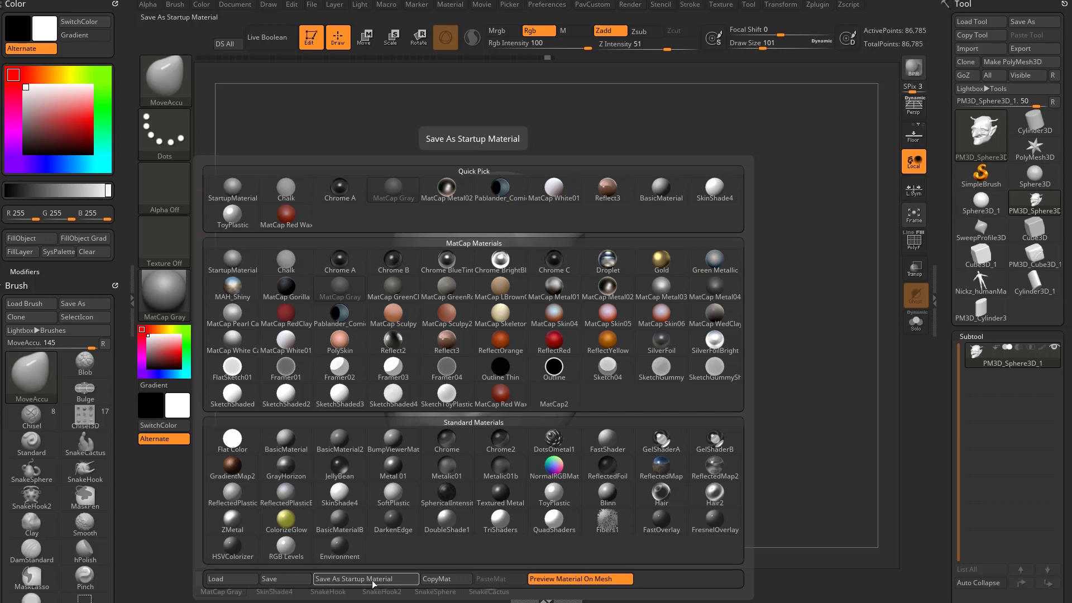